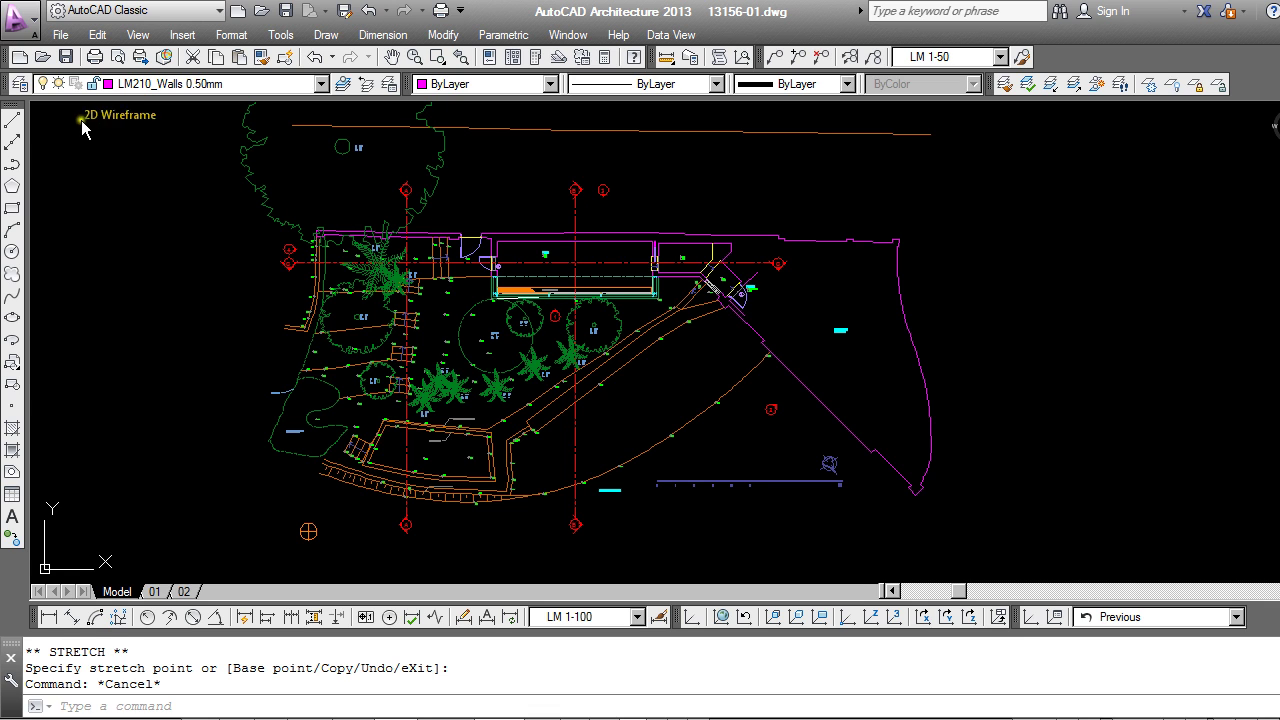
# - Open the layer list and select the LM320_Doors layer, currently on colour 181
pyautogui.click(20, 84)
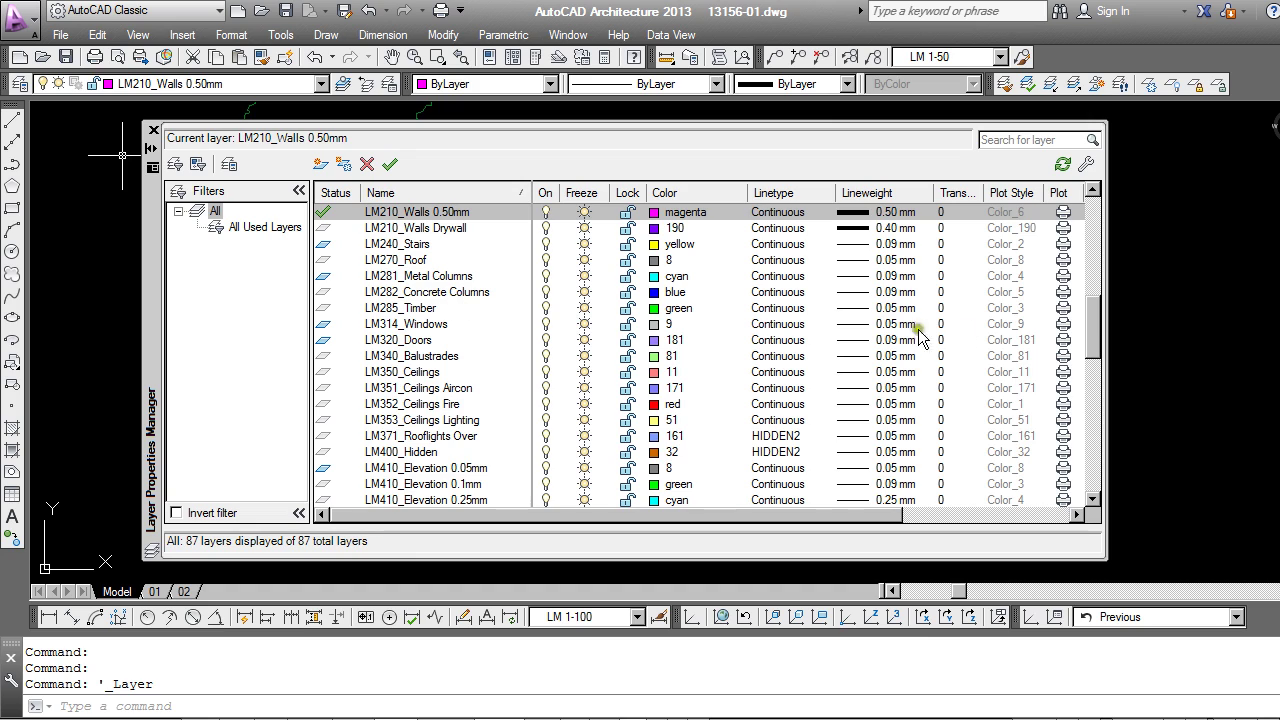
pyautogui.scroll(-1, 1097, 335)
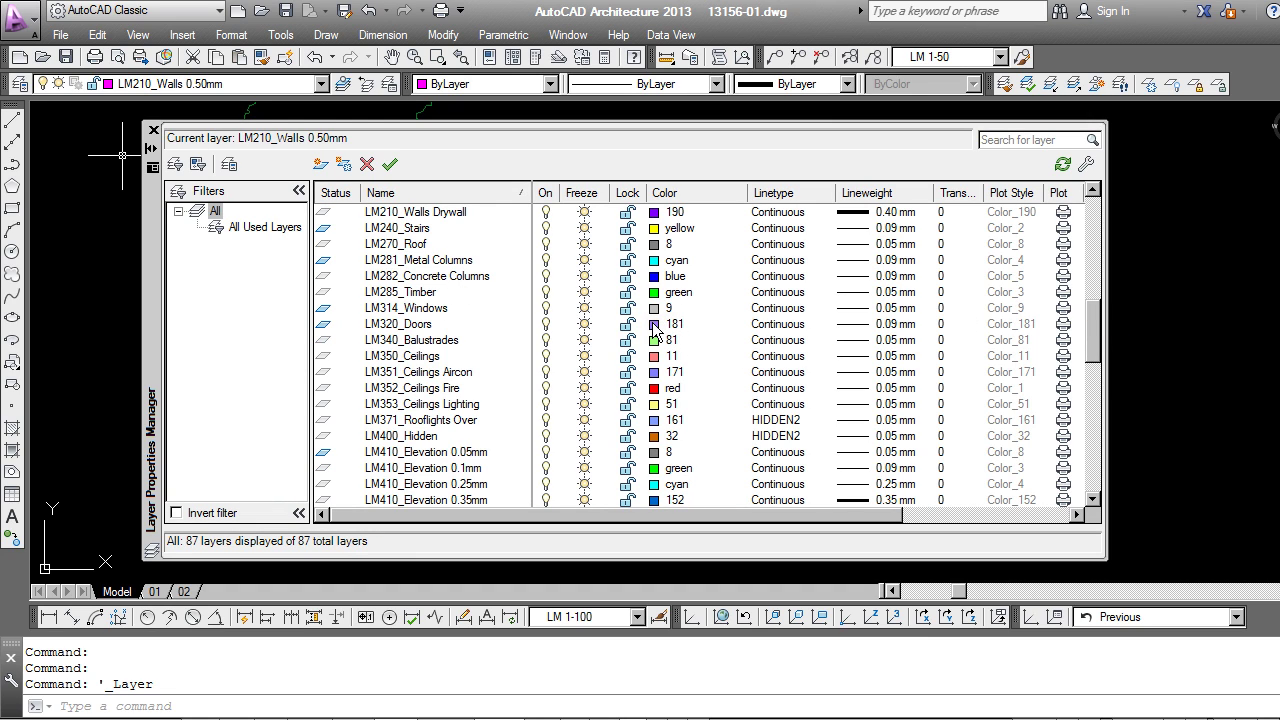
pyautogui.click(386, 326)
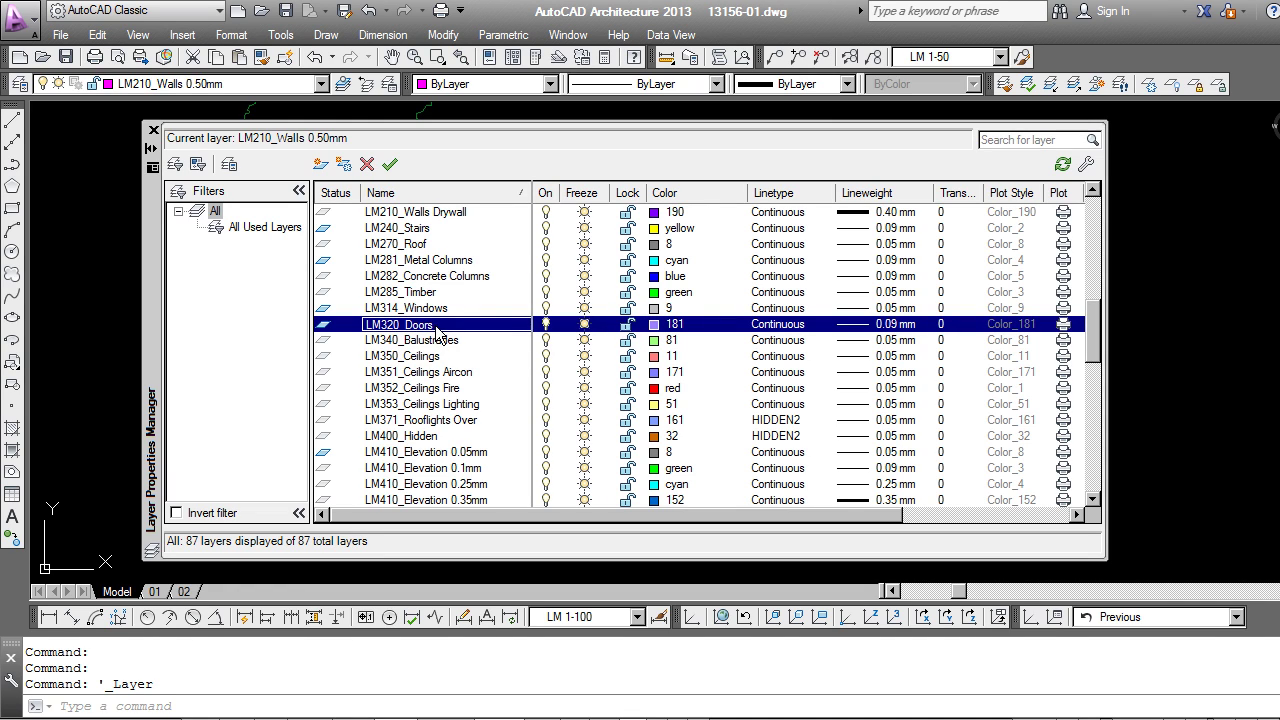
# - Browse the Index, True Color and Color Books options for LM320_Doors, then cancel, keeping colour 181
pyautogui.click(656, 325)
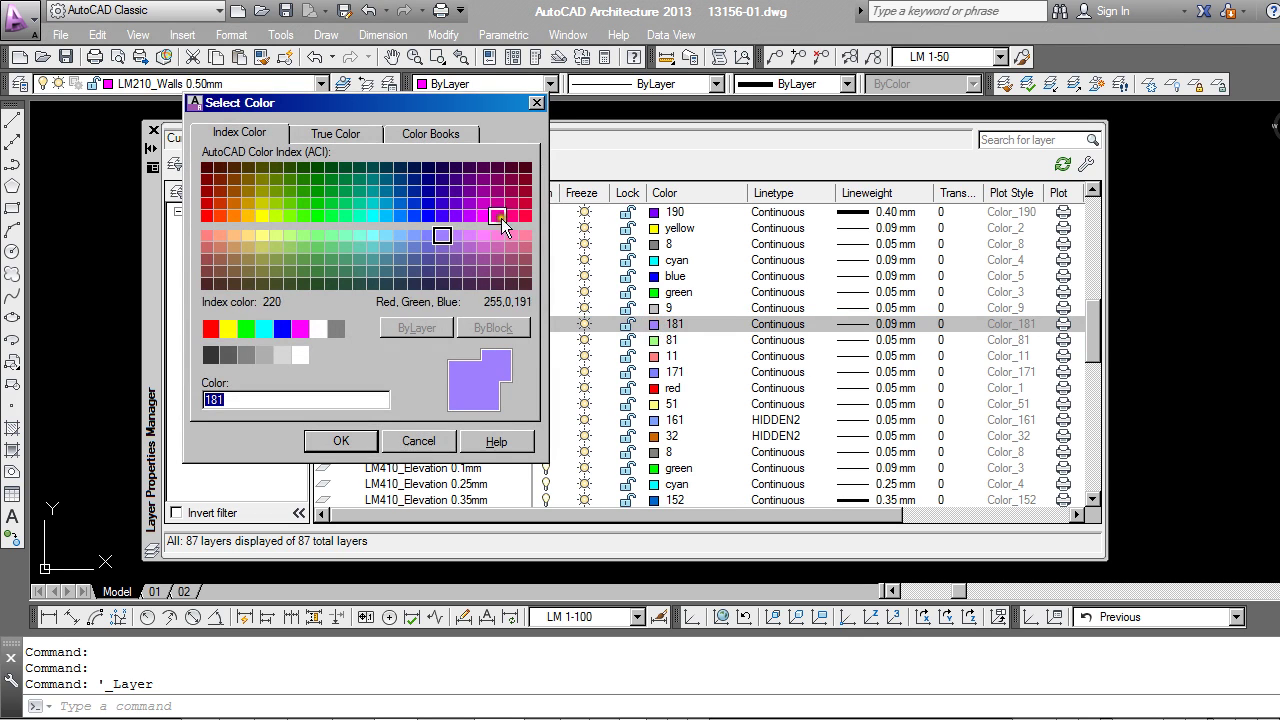
pyautogui.moveTo(448, 105); pyautogui.dragTo(754, 160)
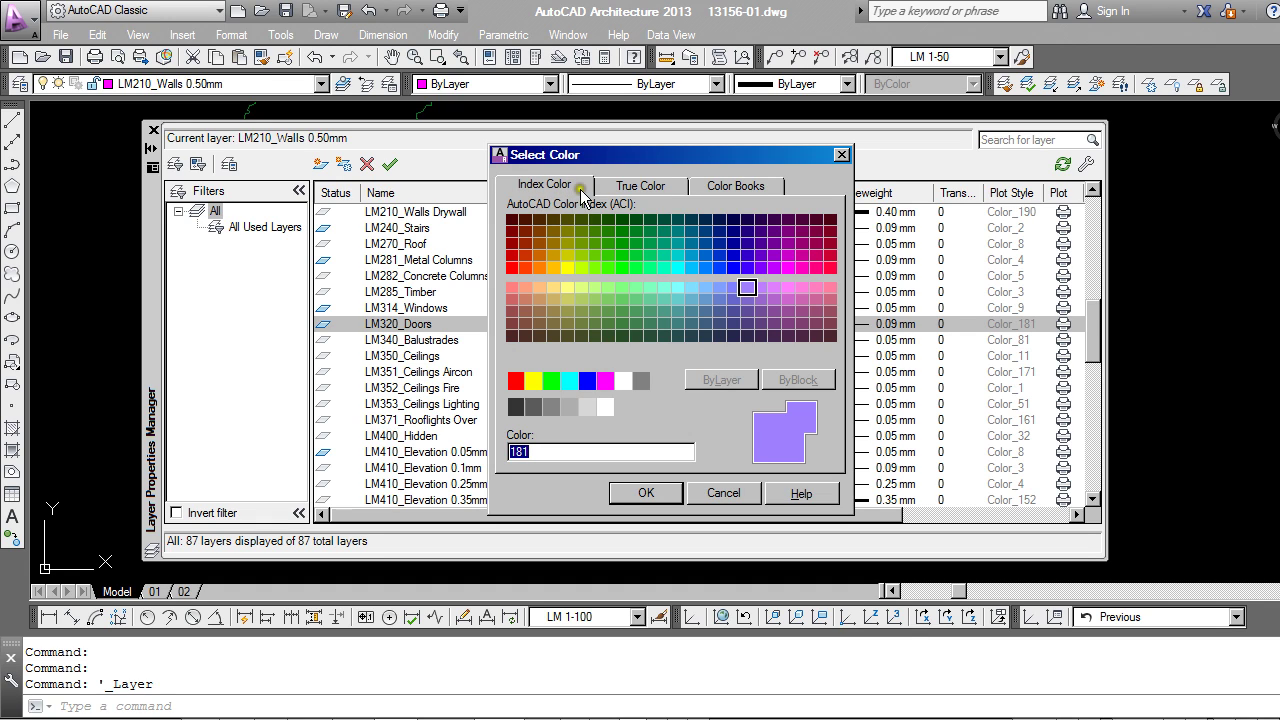
pyautogui.click(668, 188)
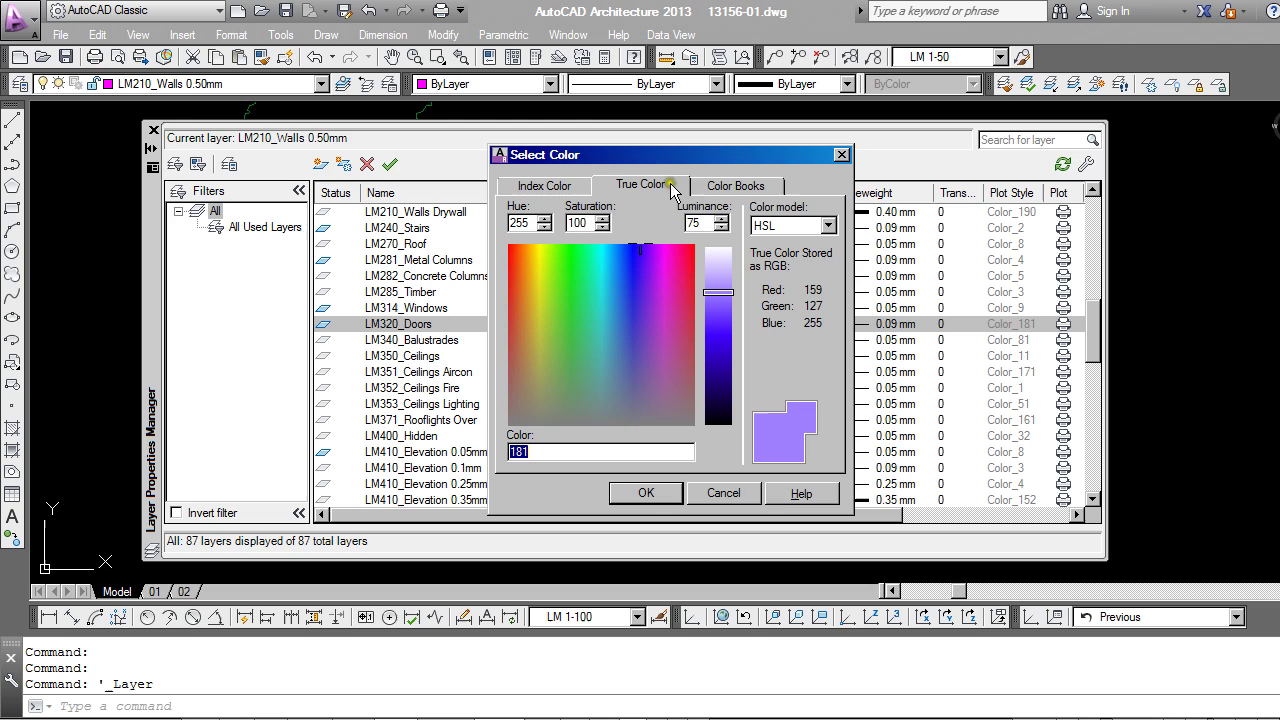
pyautogui.click(774, 190)
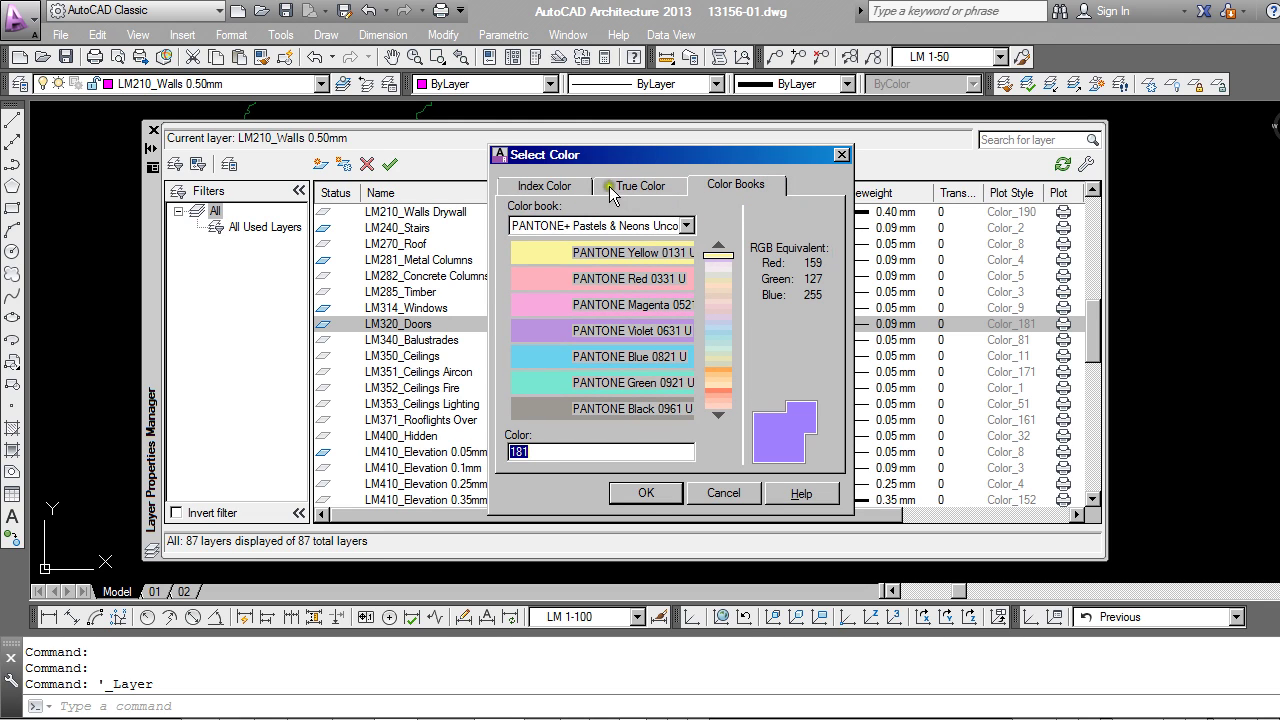
pyautogui.click(568, 186)
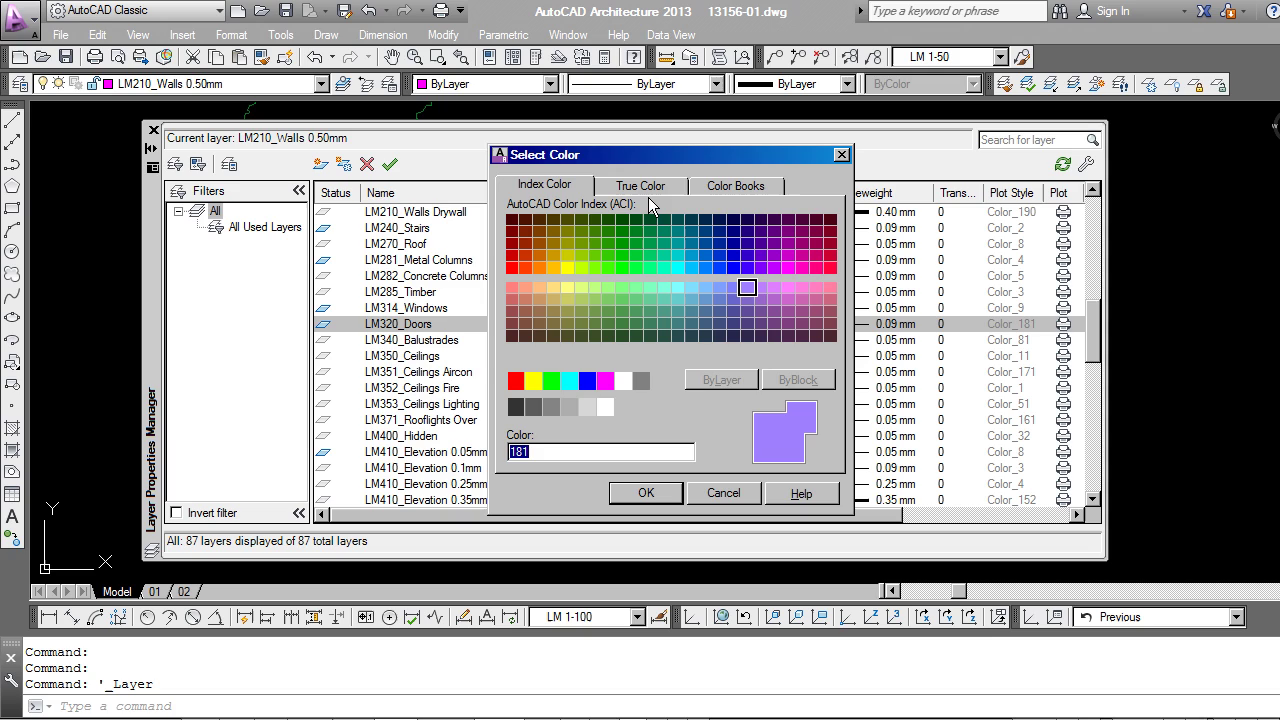
pyautogui.click(672, 187)
pyautogui.click(666, 191)
pyautogui.click(722, 492)
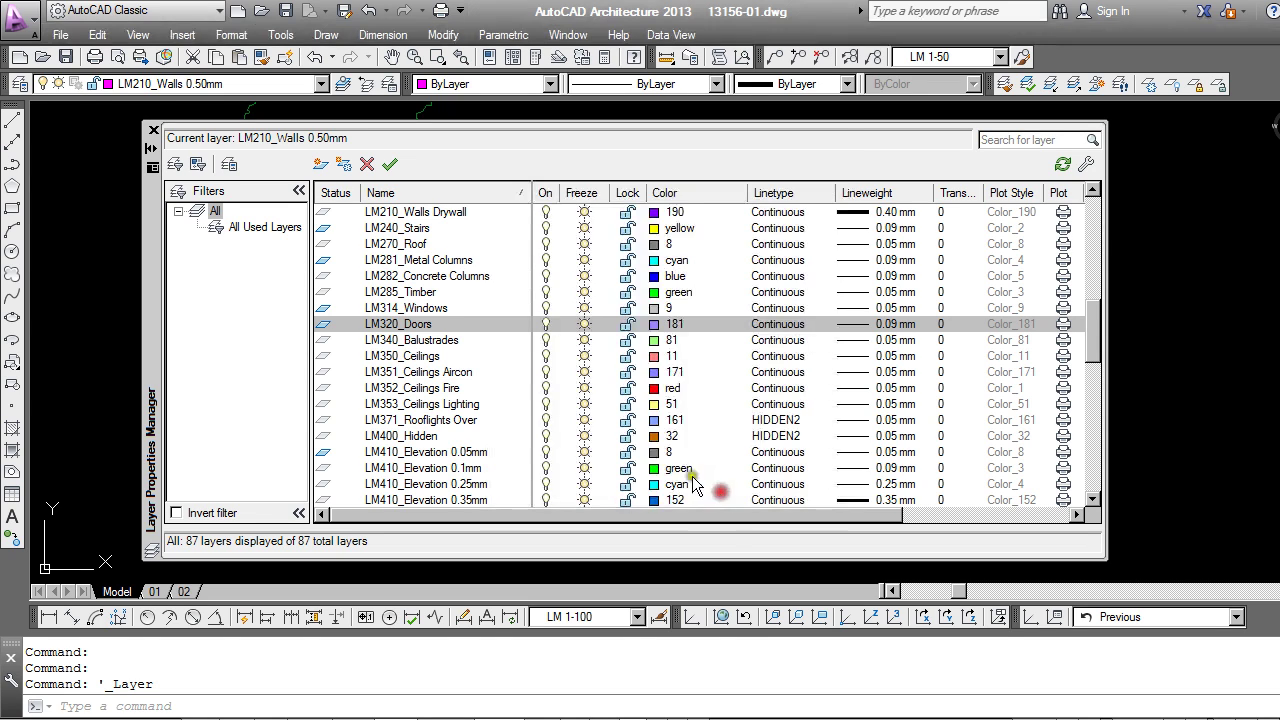
# - Close the layer list, open File > Plot for the model, and edit the monochrome.ctb table
pyautogui.click(153, 130)
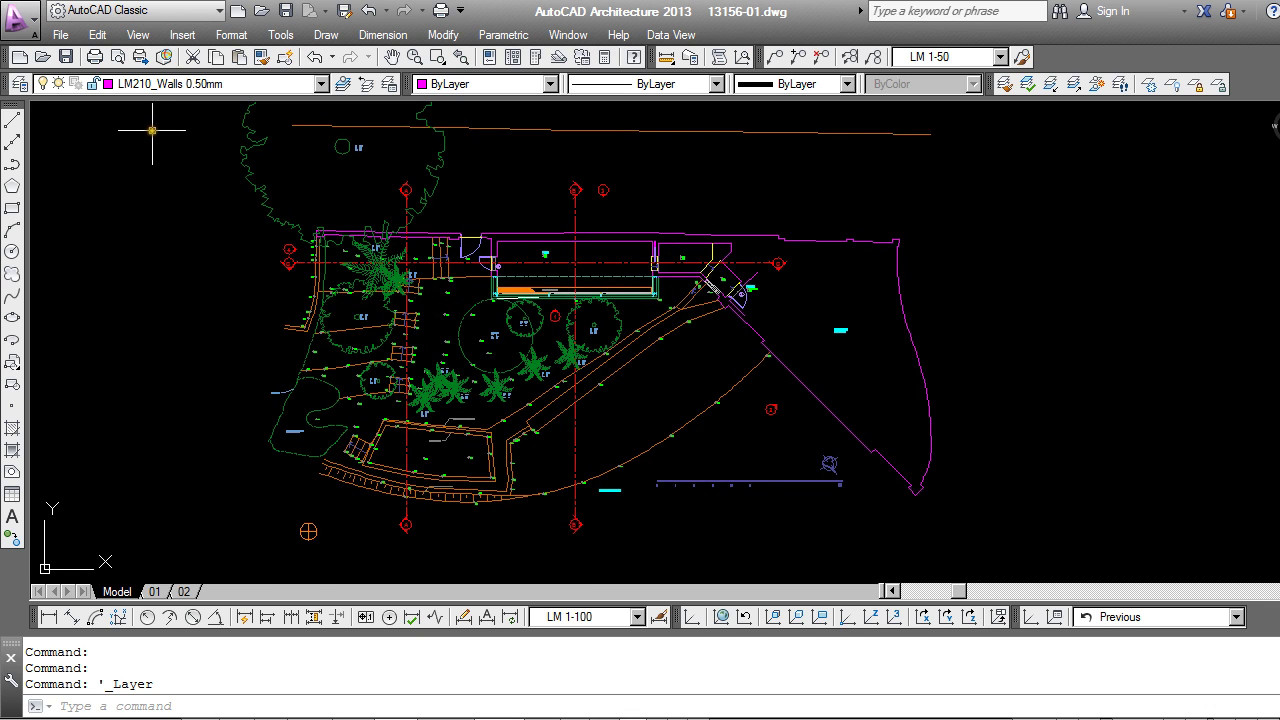
pyautogui.click(60, 34)
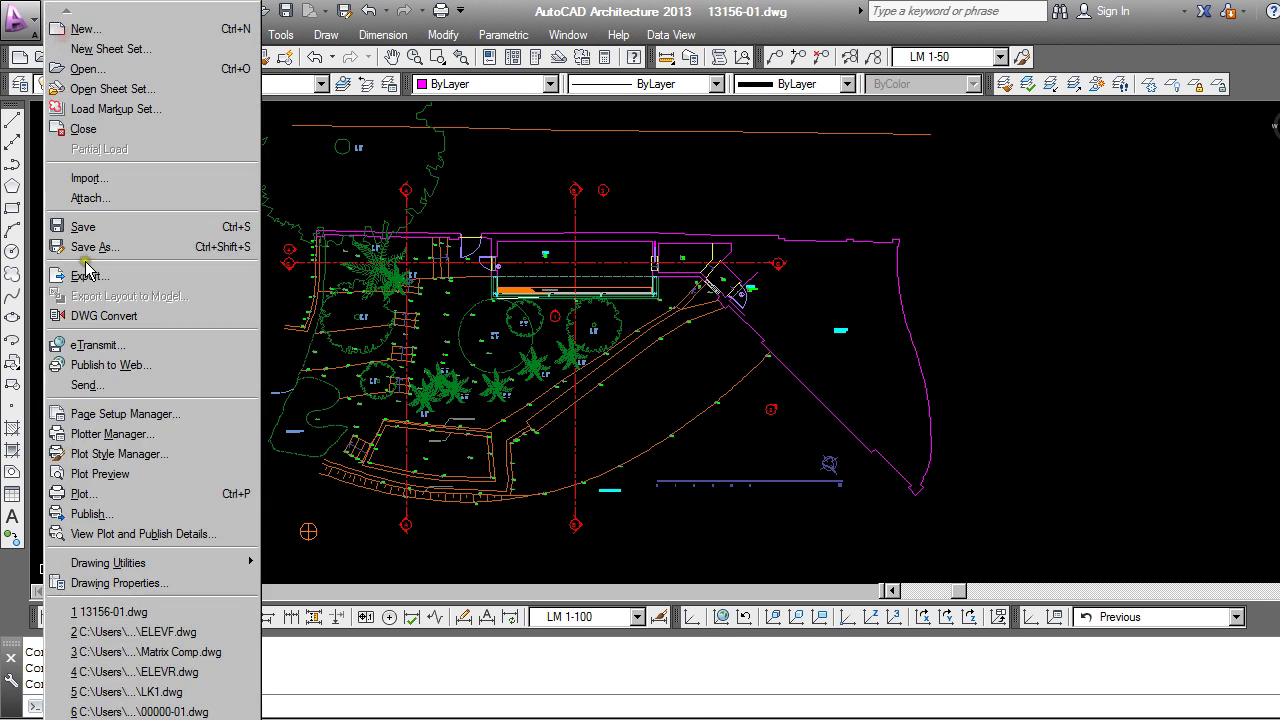
pyautogui.click(92, 494)
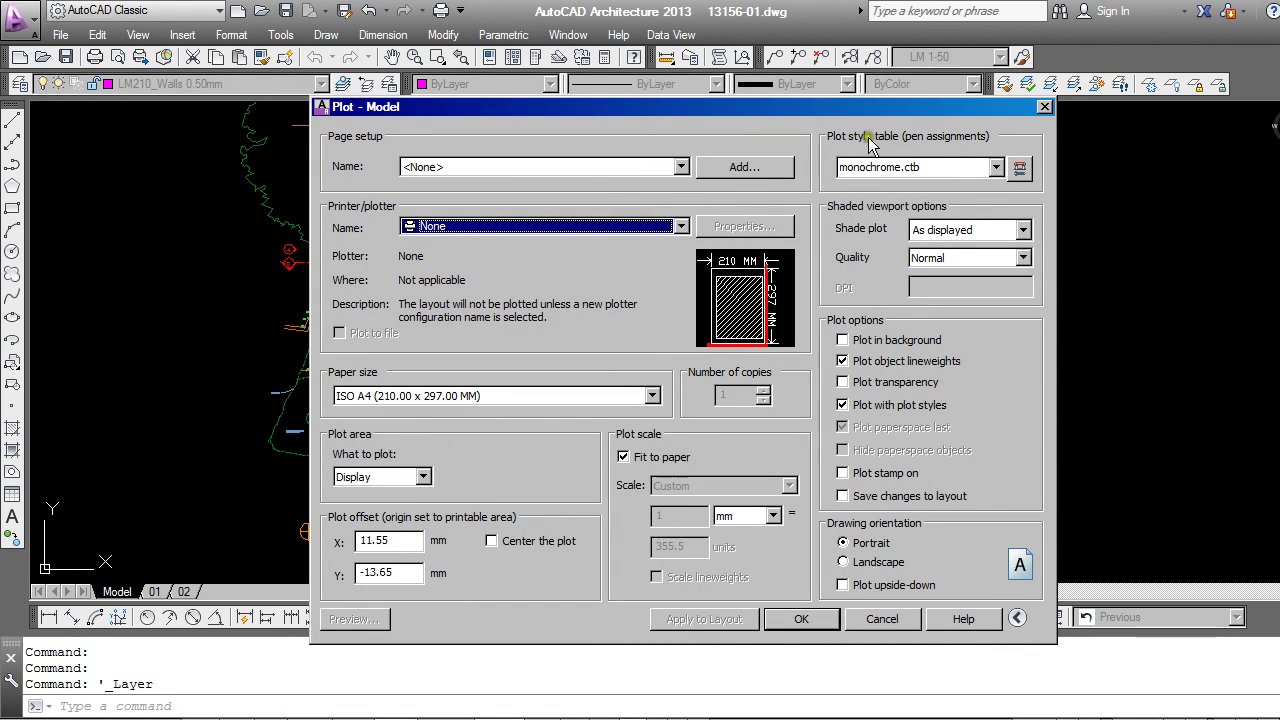
pyautogui.moveTo(803, 108); pyautogui.dragTo(734, 41)
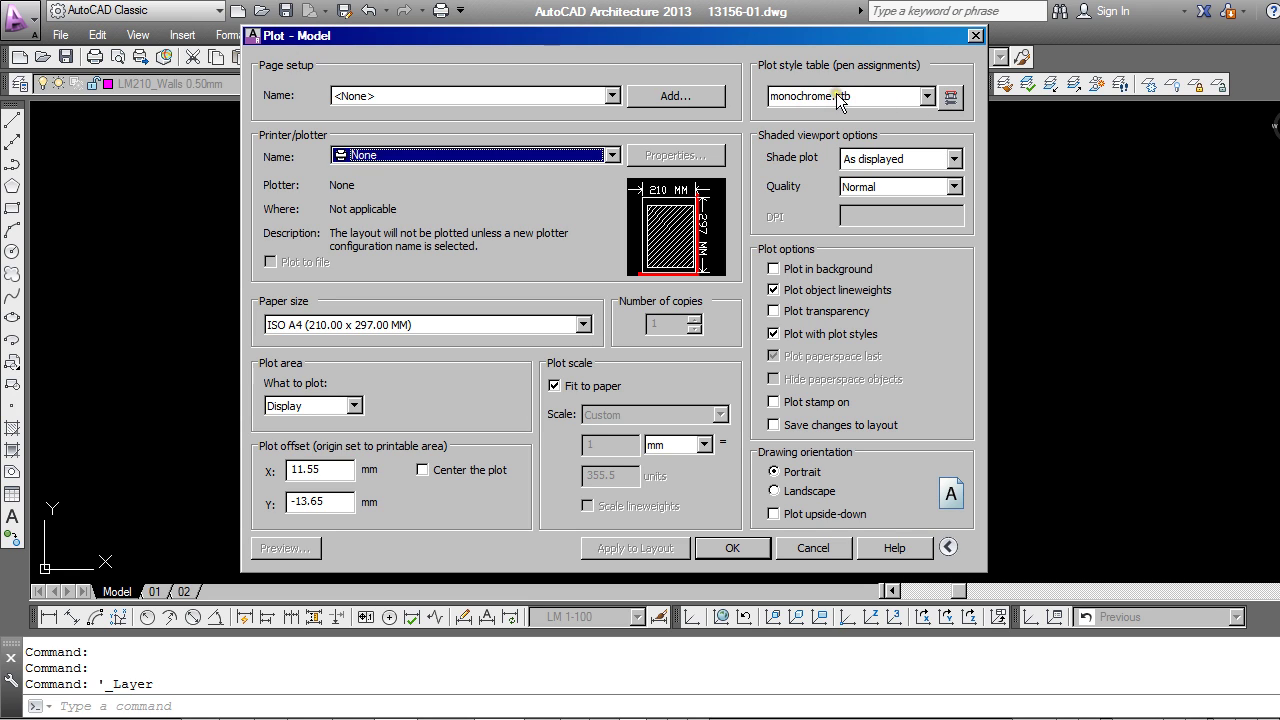
pyautogui.click(951, 98)
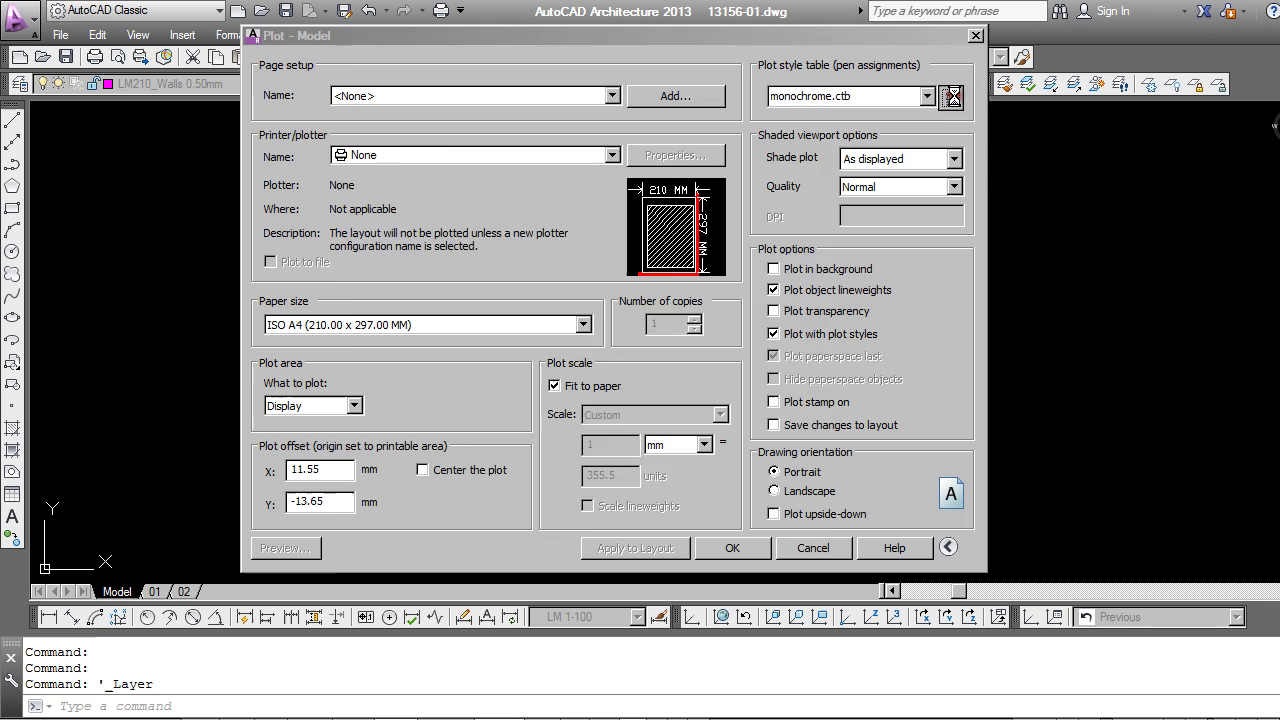
pyautogui.moveTo(749, 62); pyautogui.dragTo(659, 36)
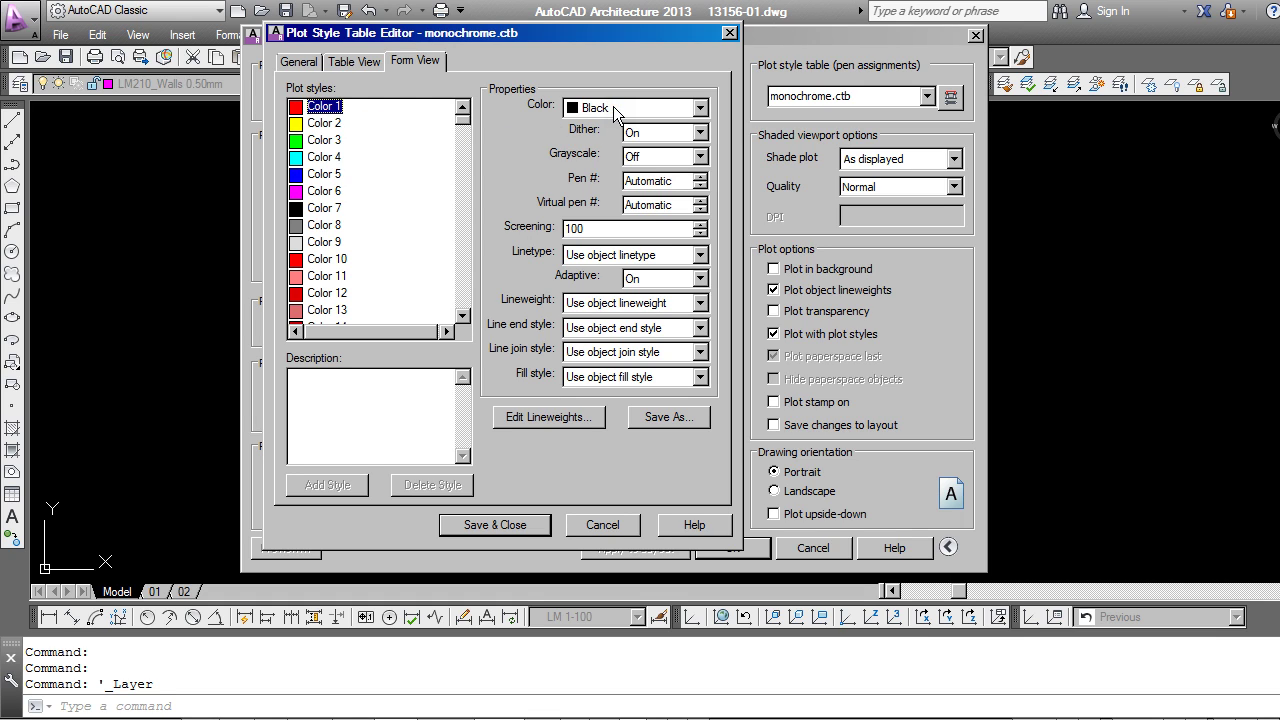
pyautogui.click(326, 123)
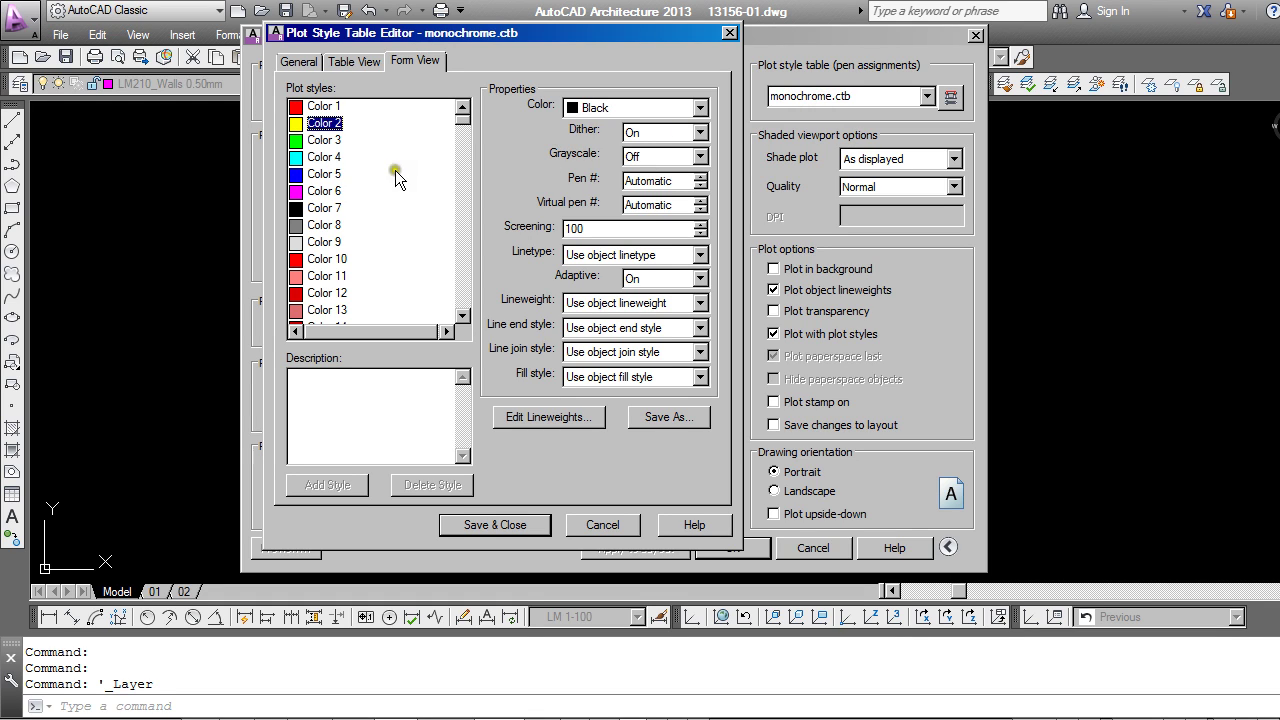
pyautogui.click(324, 140)
pyautogui.click(324, 157)
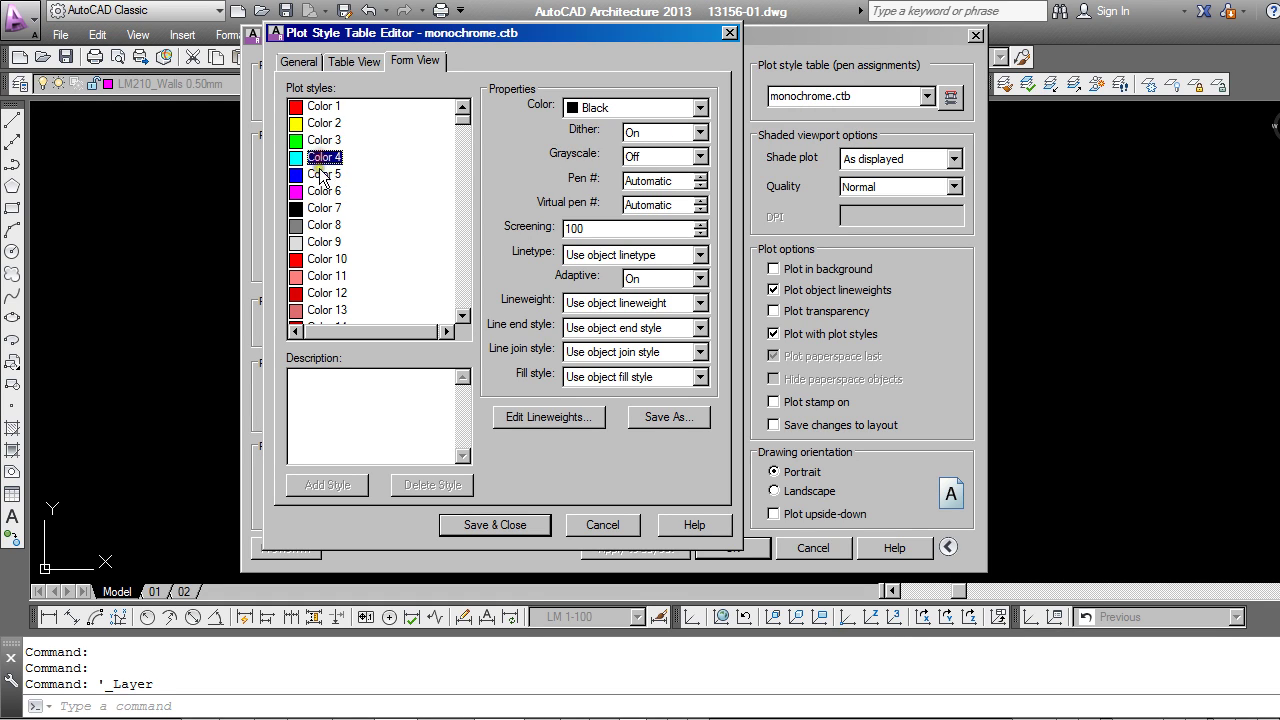
pyautogui.click(324, 174)
pyautogui.click(323, 191)
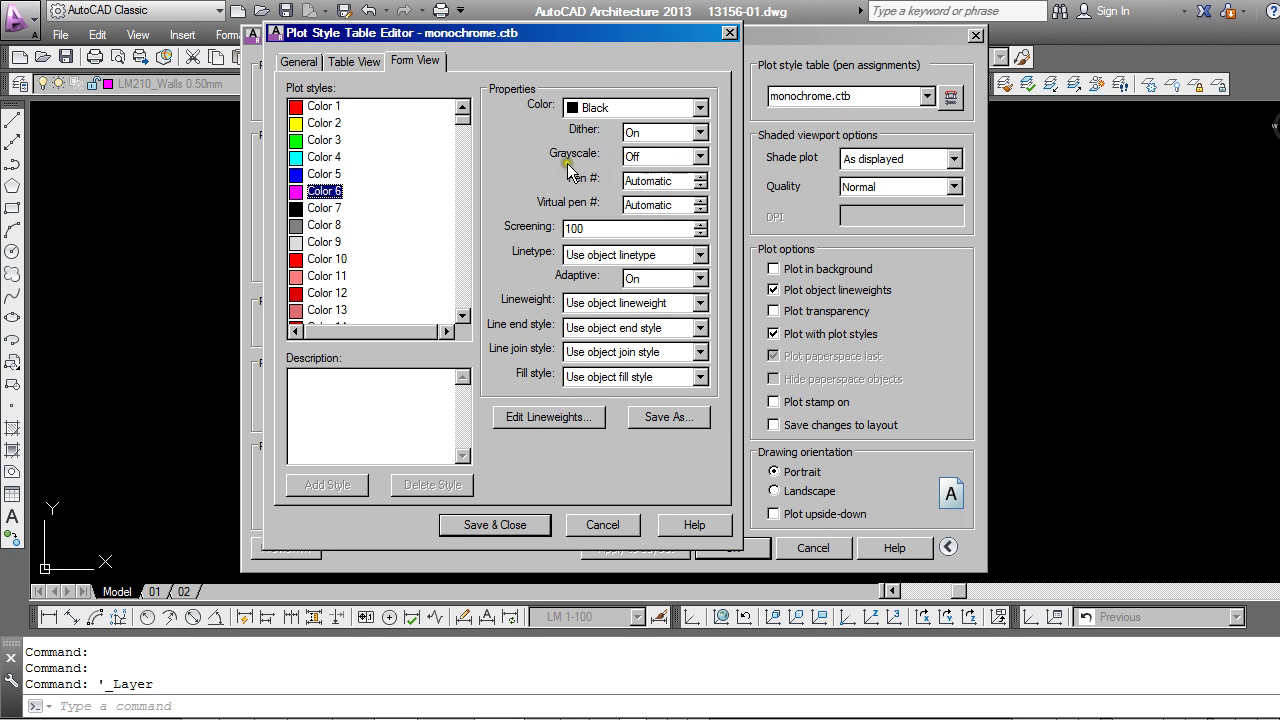
pyautogui.click(346, 109)
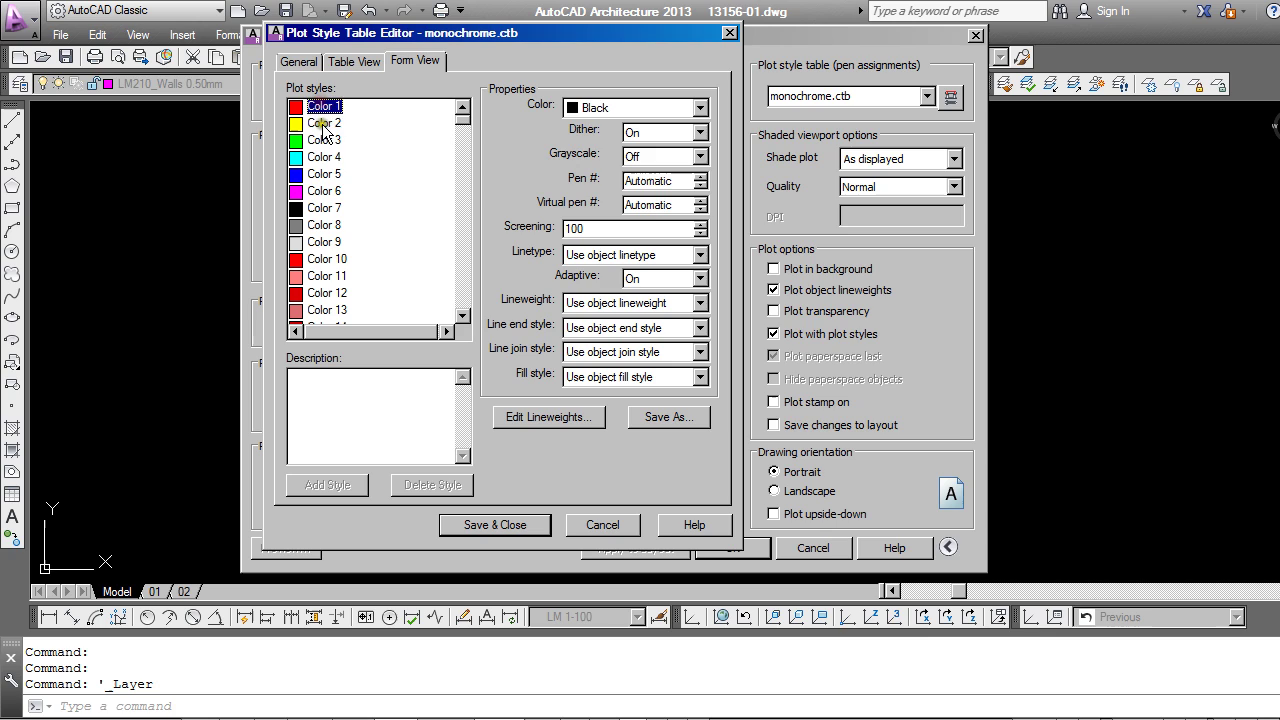
pyautogui.click(324, 123)
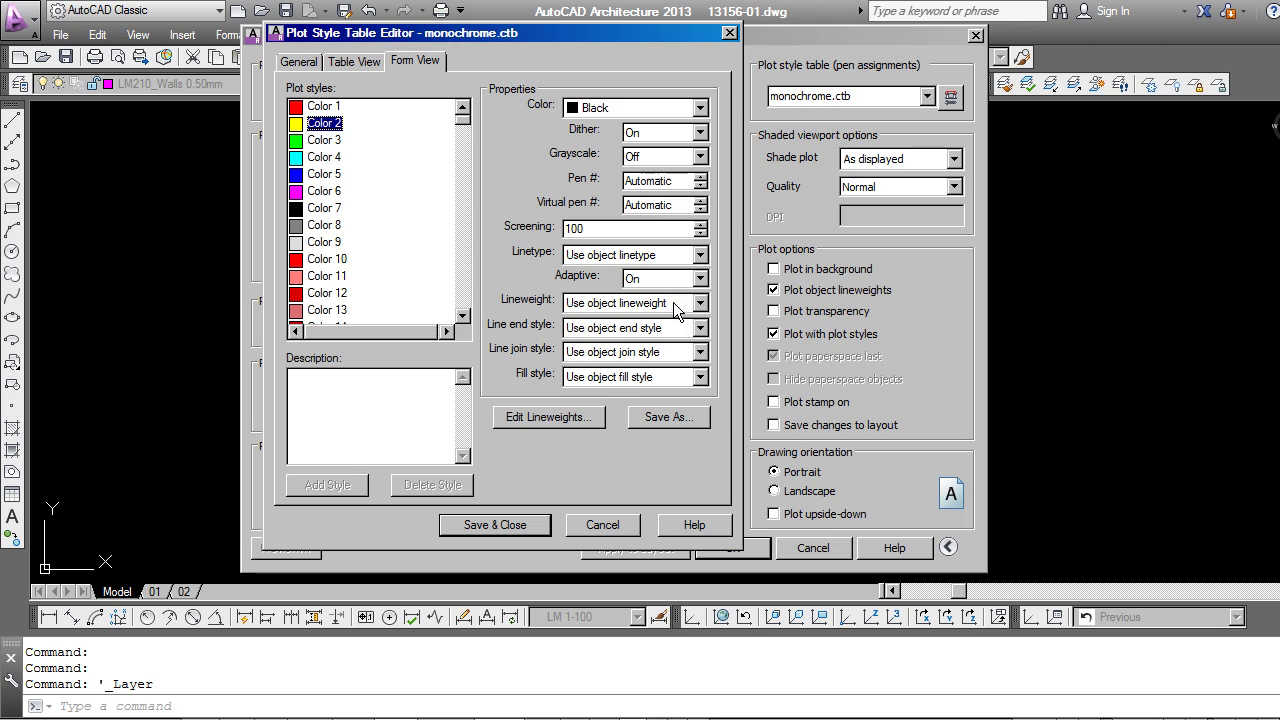
# - Set Color 1's lineweight to 0.1000 mm, view Color 2, then leave the editor without keeping edits
pyautogui.click(330, 108)
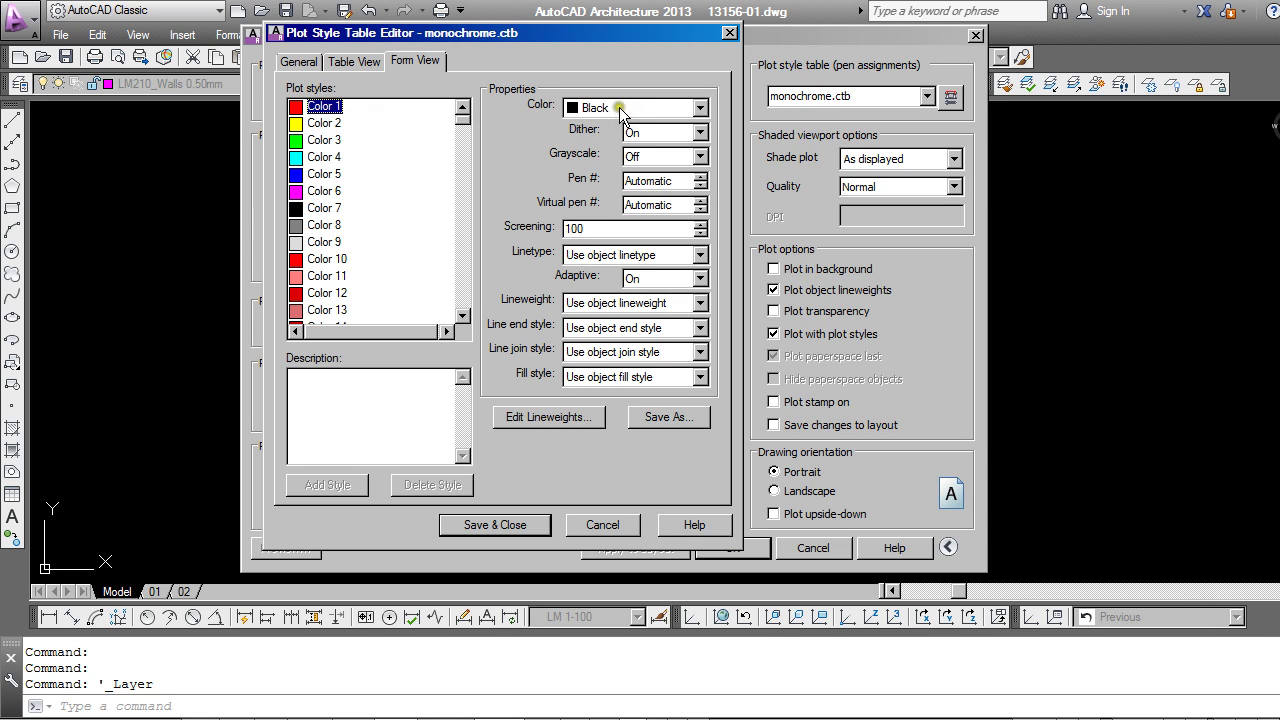
pyautogui.click(702, 303)
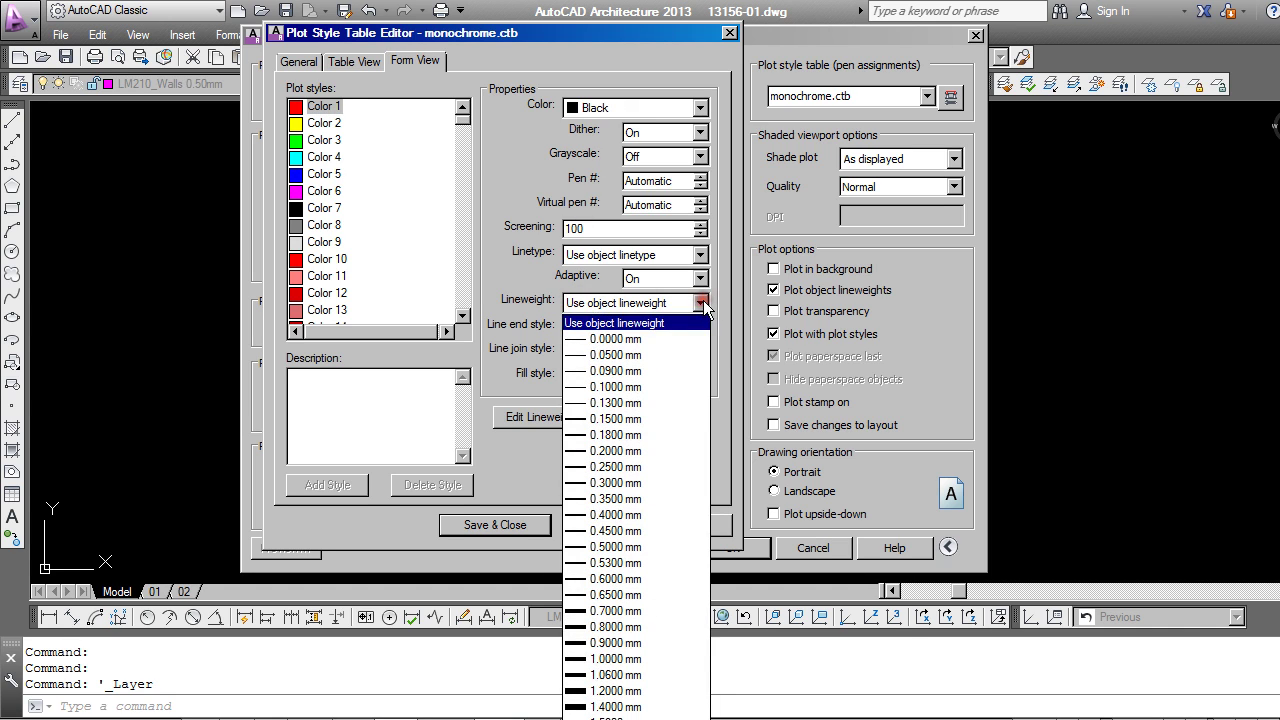
pyautogui.click(644, 382)
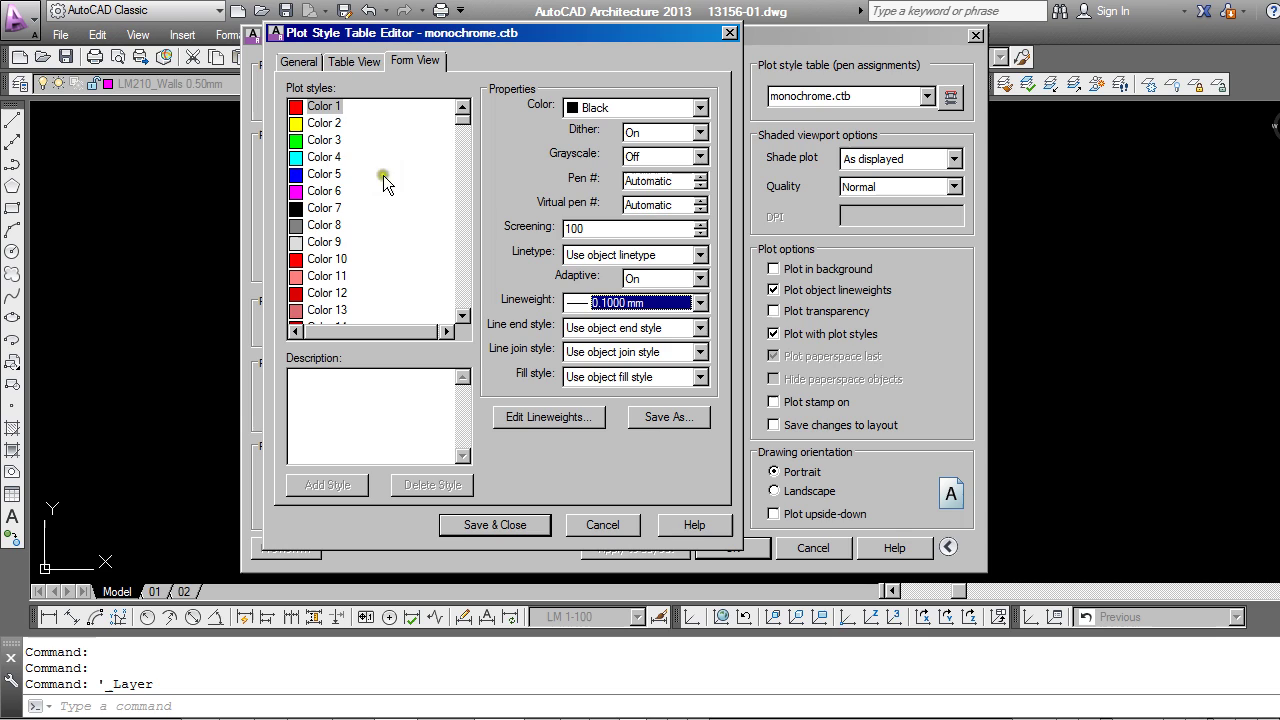
pyautogui.click(326, 123)
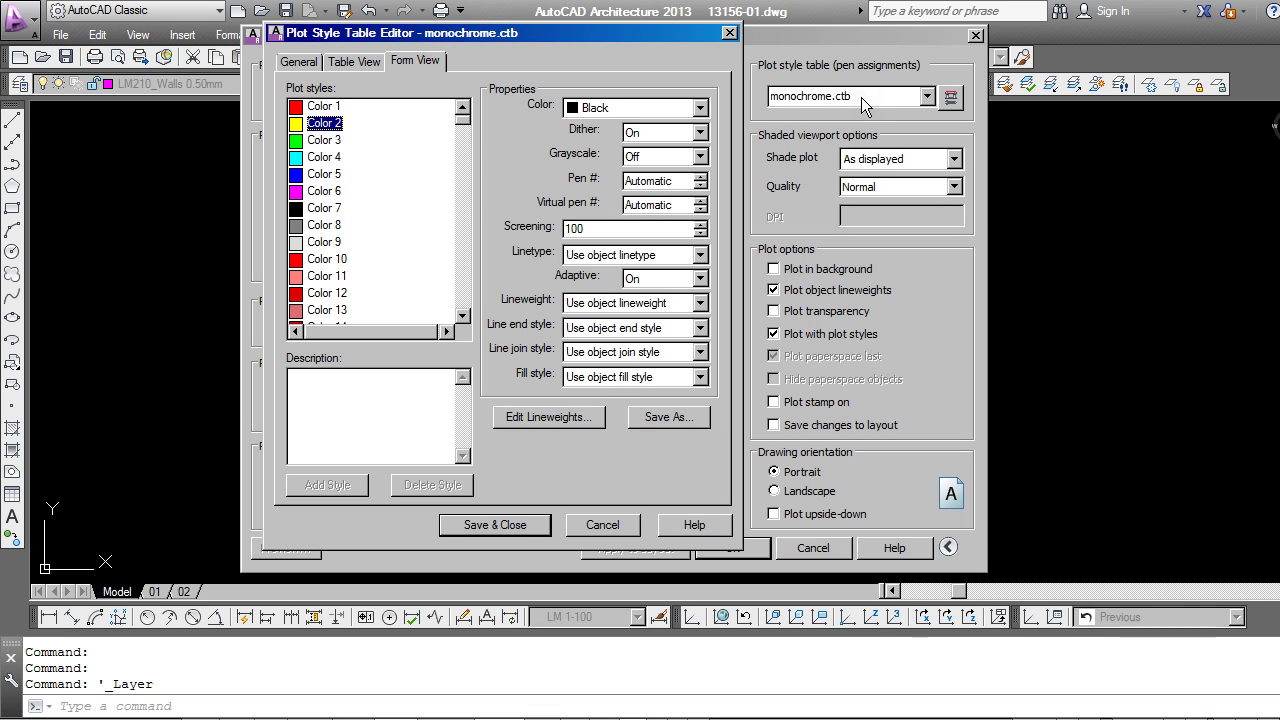
pyautogui.click(603, 526)
# - Decline saving the table, reselect monochrome.ctb for this layout only, and cancel plotting
pyautogui.click(698, 440)
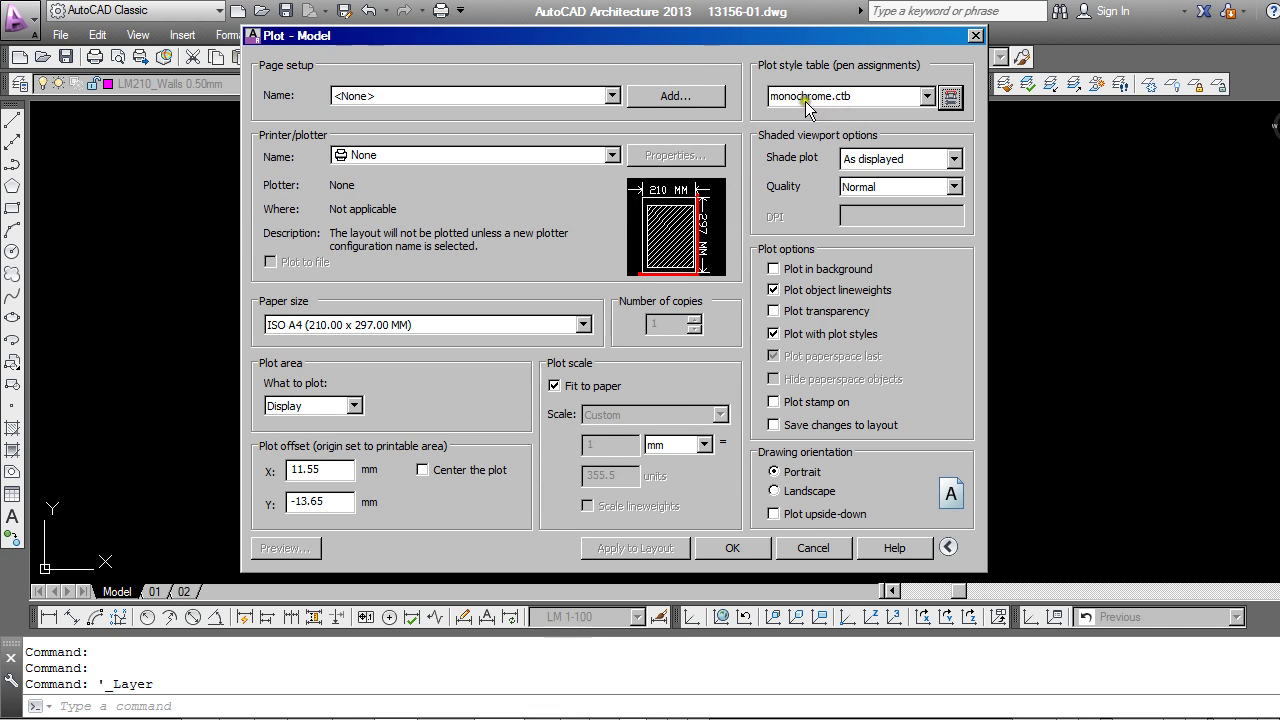
pyautogui.click(927, 96)
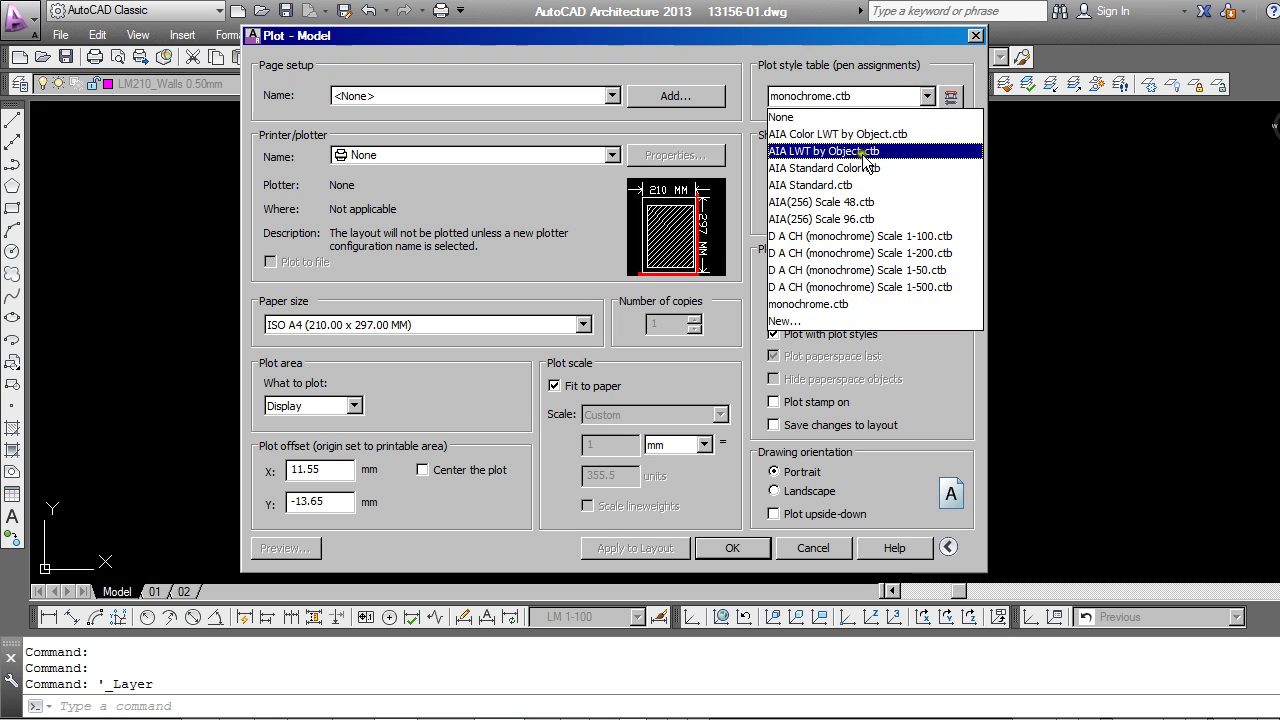
pyautogui.click(822, 303)
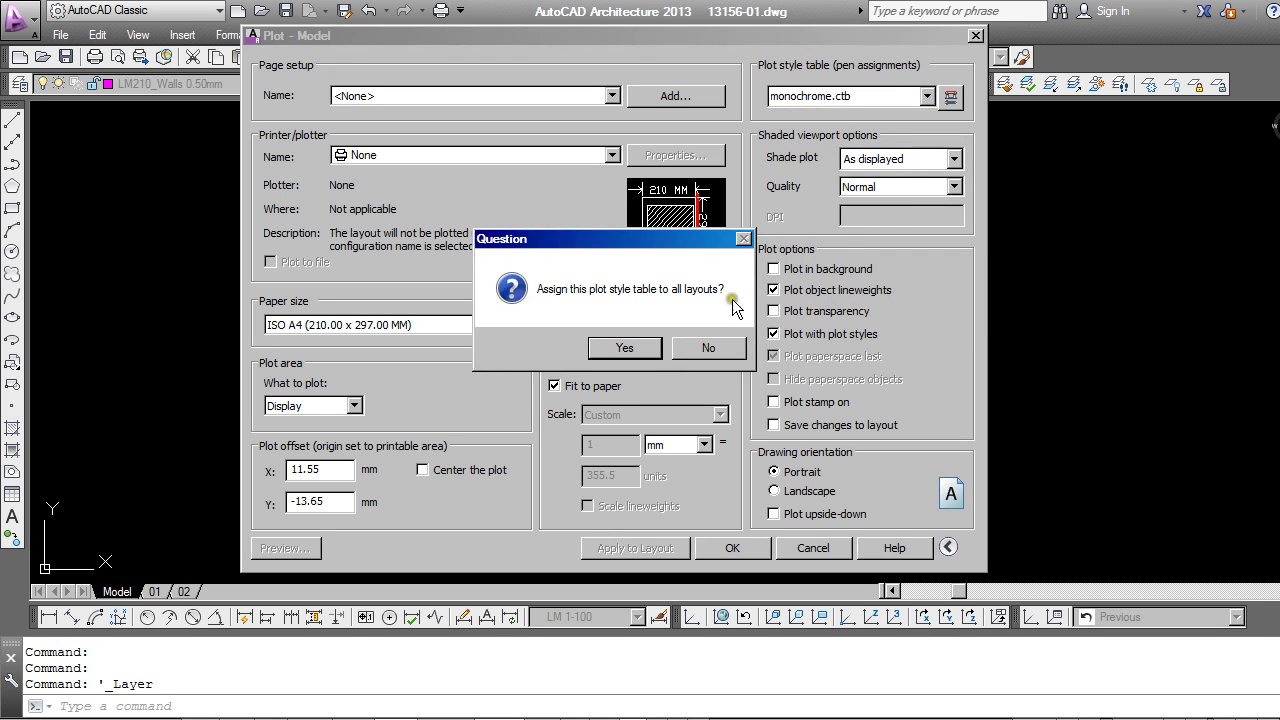
pyautogui.click(706, 348)
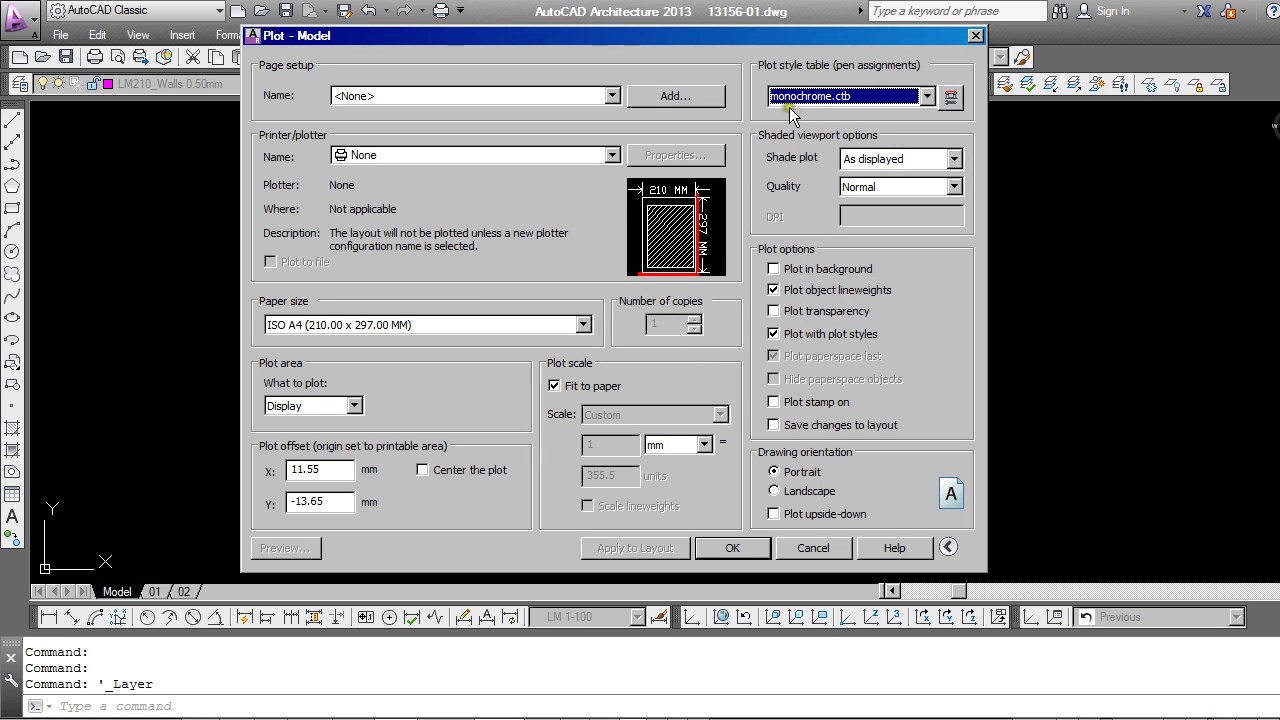
pyautogui.click(815, 549)
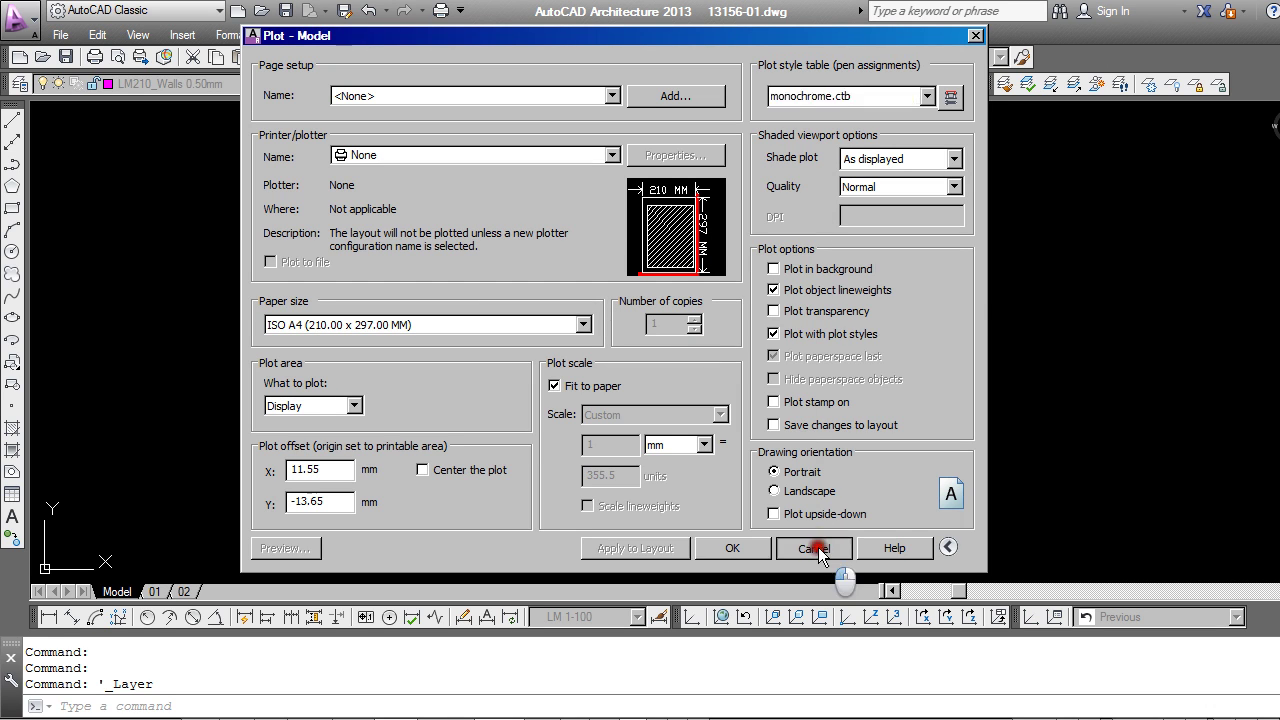
# - Reopen the layer list and bring up Select Color for LM320_Doors, moved aside
pyautogui.click(19, 86)
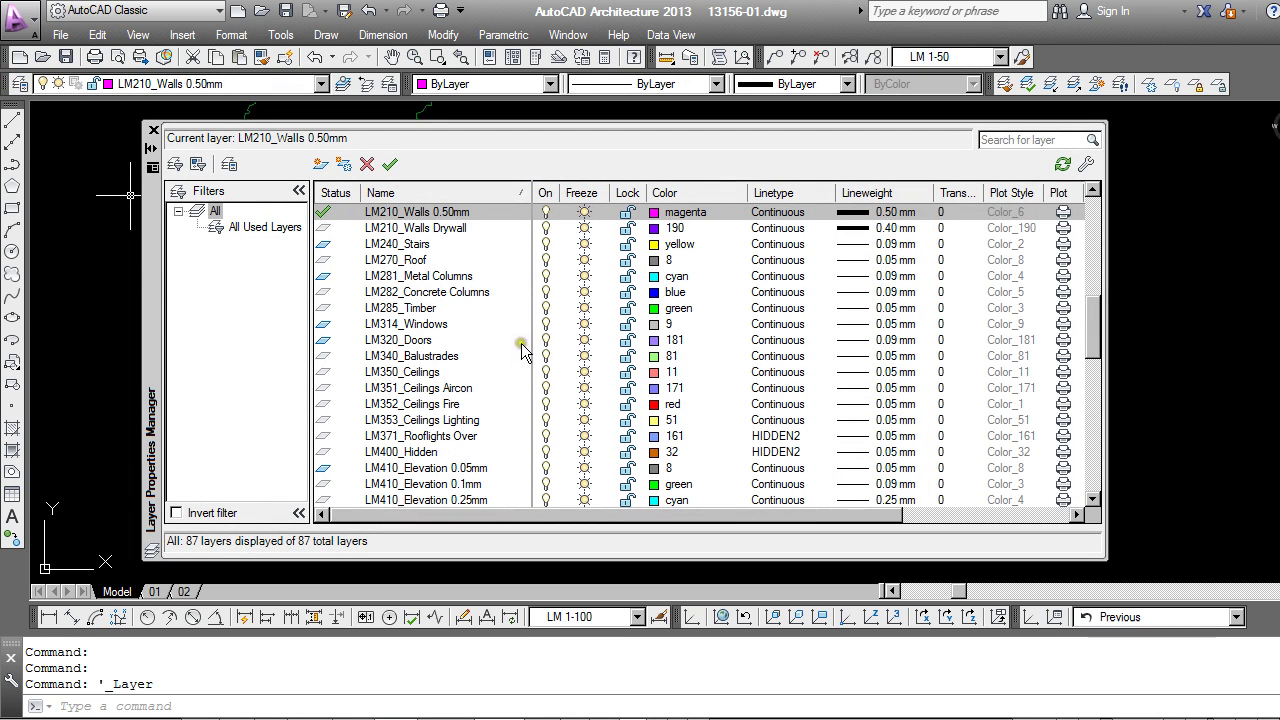
pyautogui.click(660, 345)
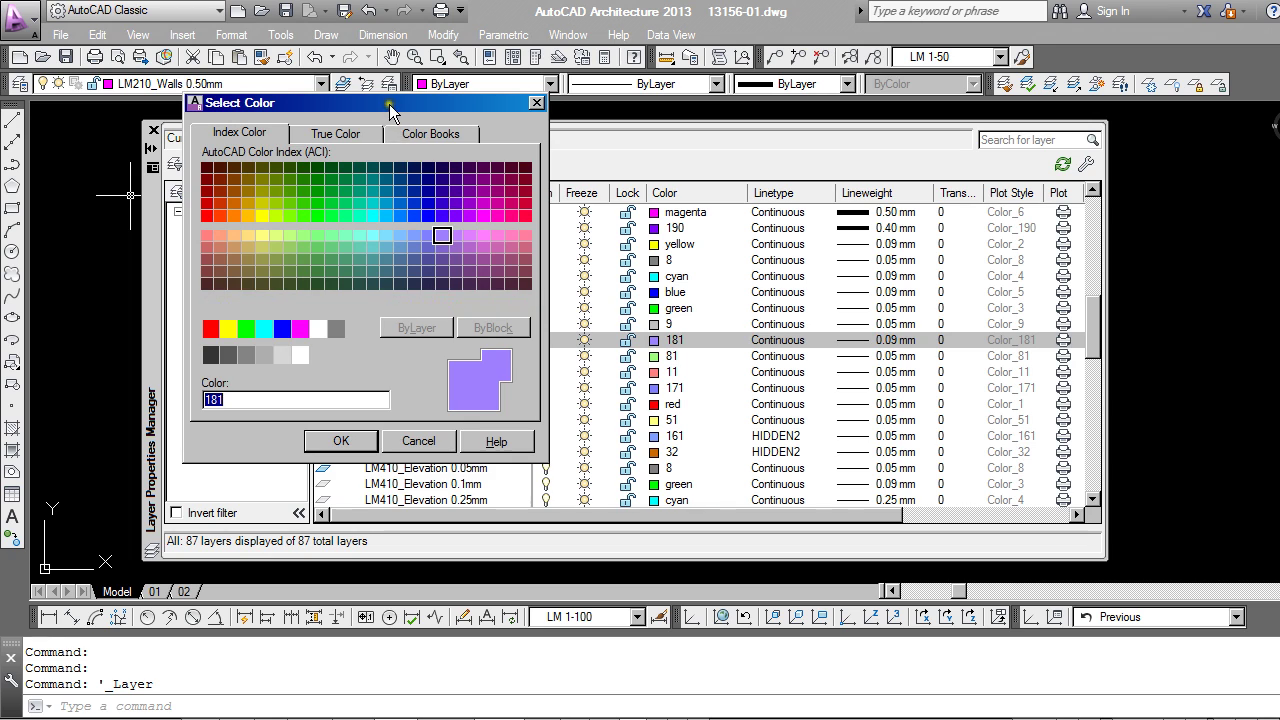
pyautogui.moveTo(390, 106); pyautogui.dragTo(719, 158)
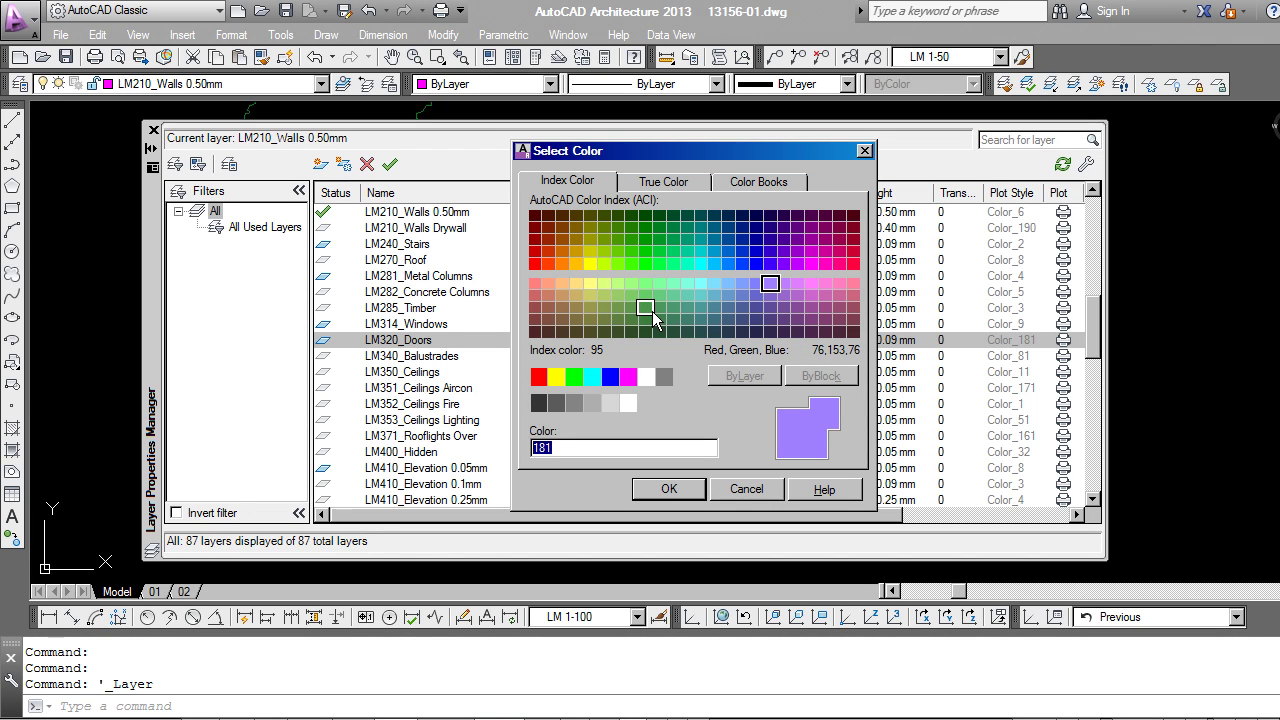
# - Give LM320_Doors the pale cyan true colour 143,239,225
pyautogui.click(686, 188)
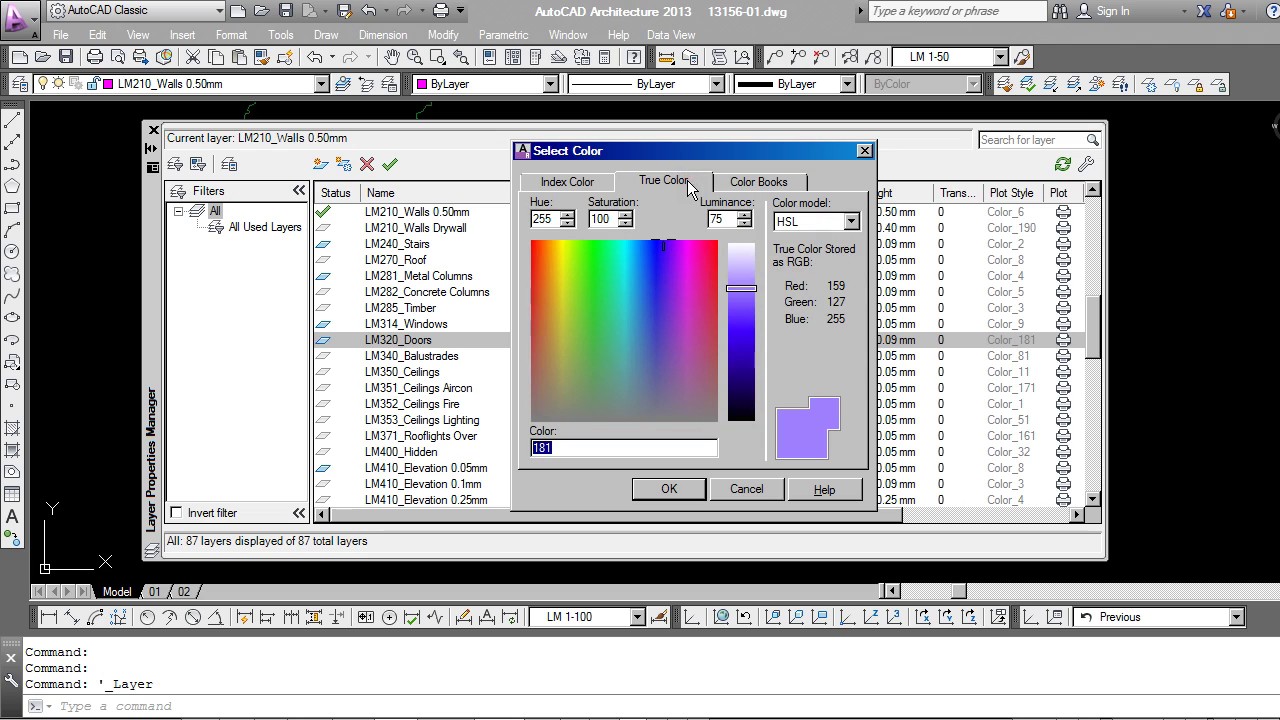
pyautogui.click(619, 284)
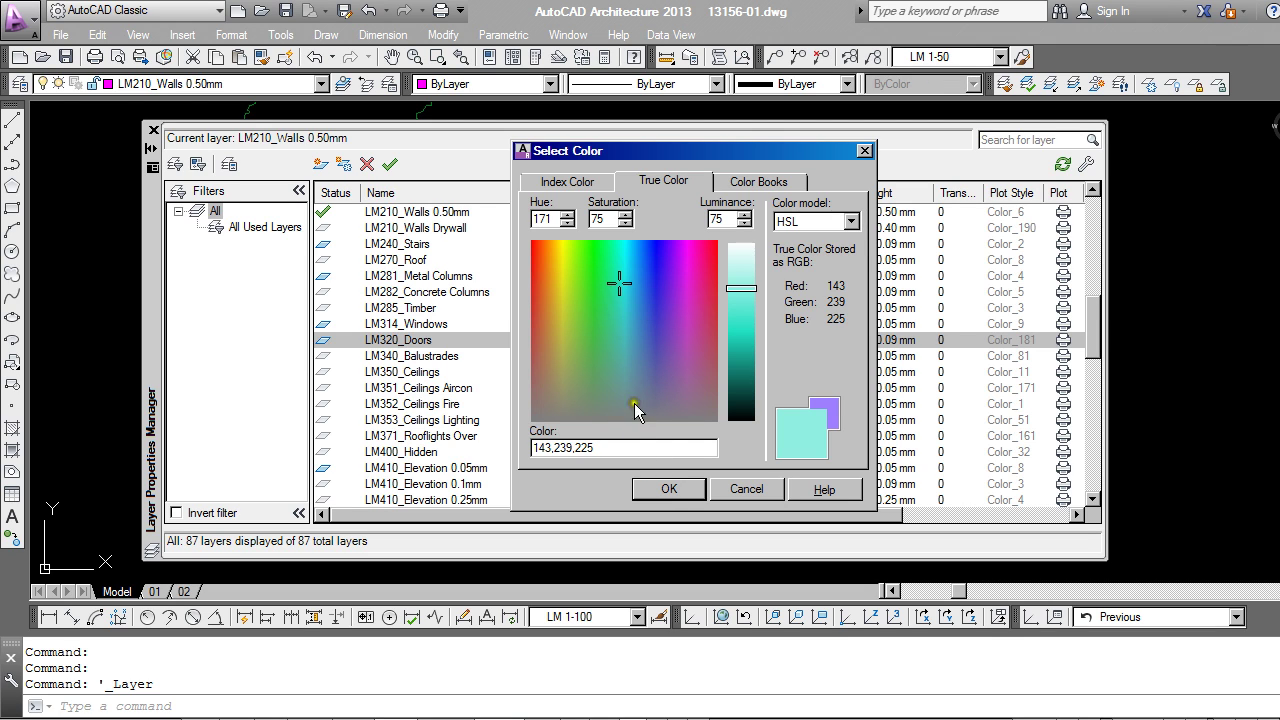
pyautogui.click(661, 487)
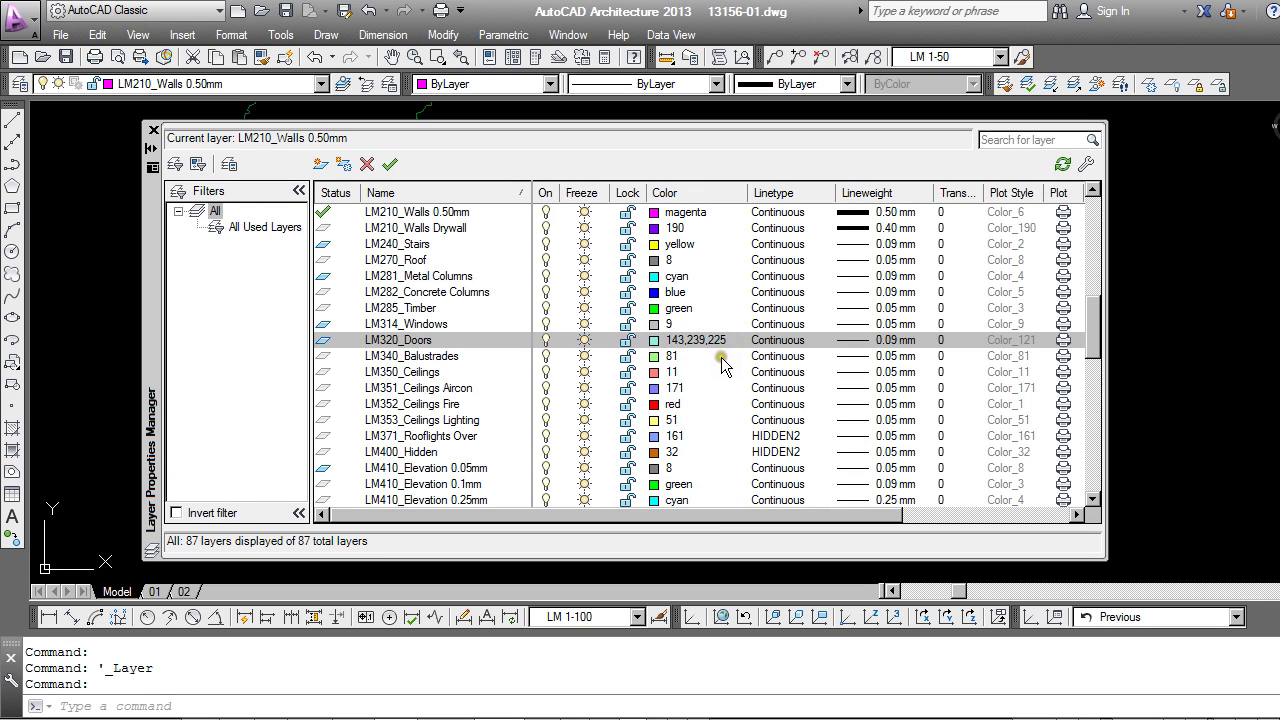
# - Set LM320_Doors to colour-book colour PANTONE Magenta 0521 U and widen the Color column
pyautogui.click(656, 340)
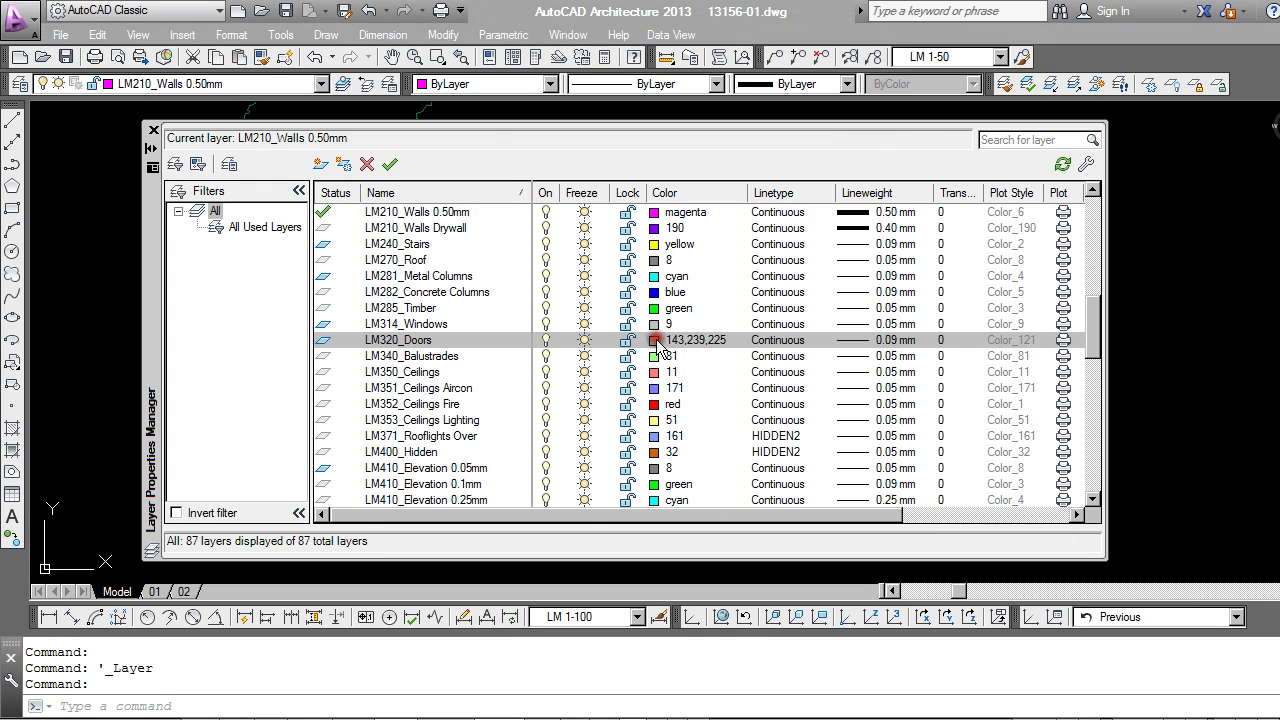
pyautogui.click(756, 184)
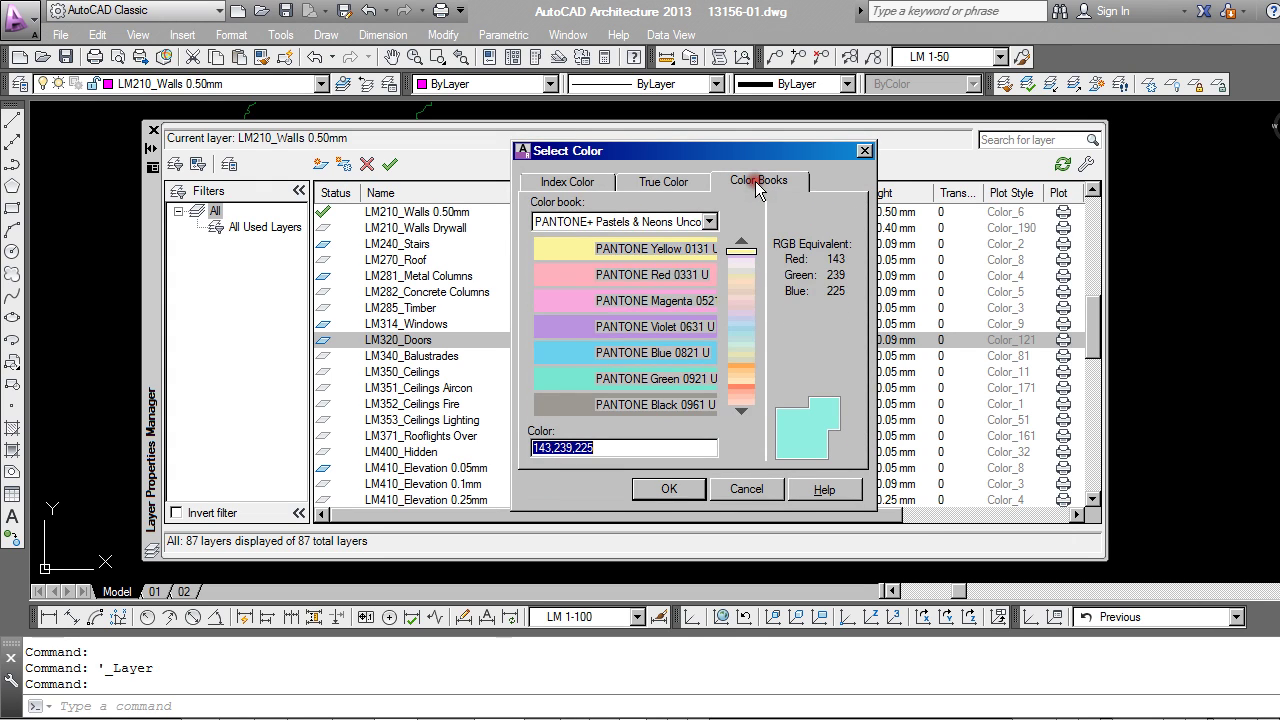
pyautogui.click(572, 301)
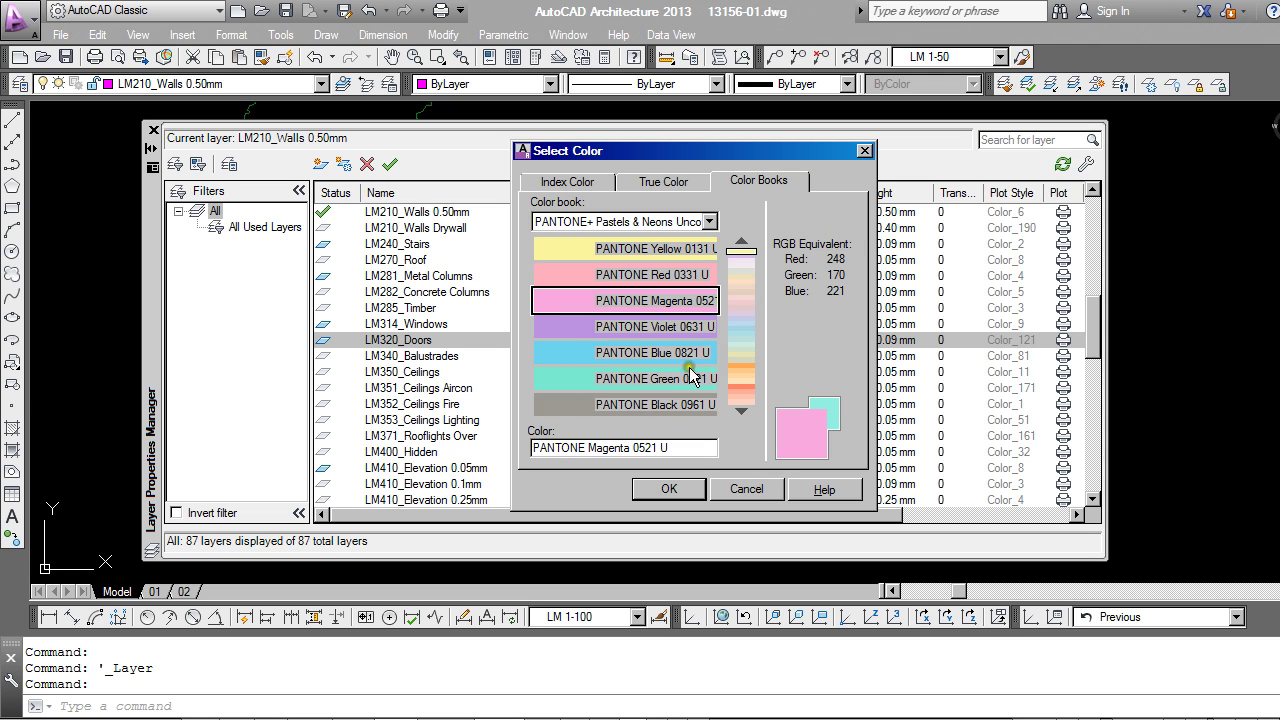
pyautogui.click(747, 281)
pyautogui.click(709, 221)
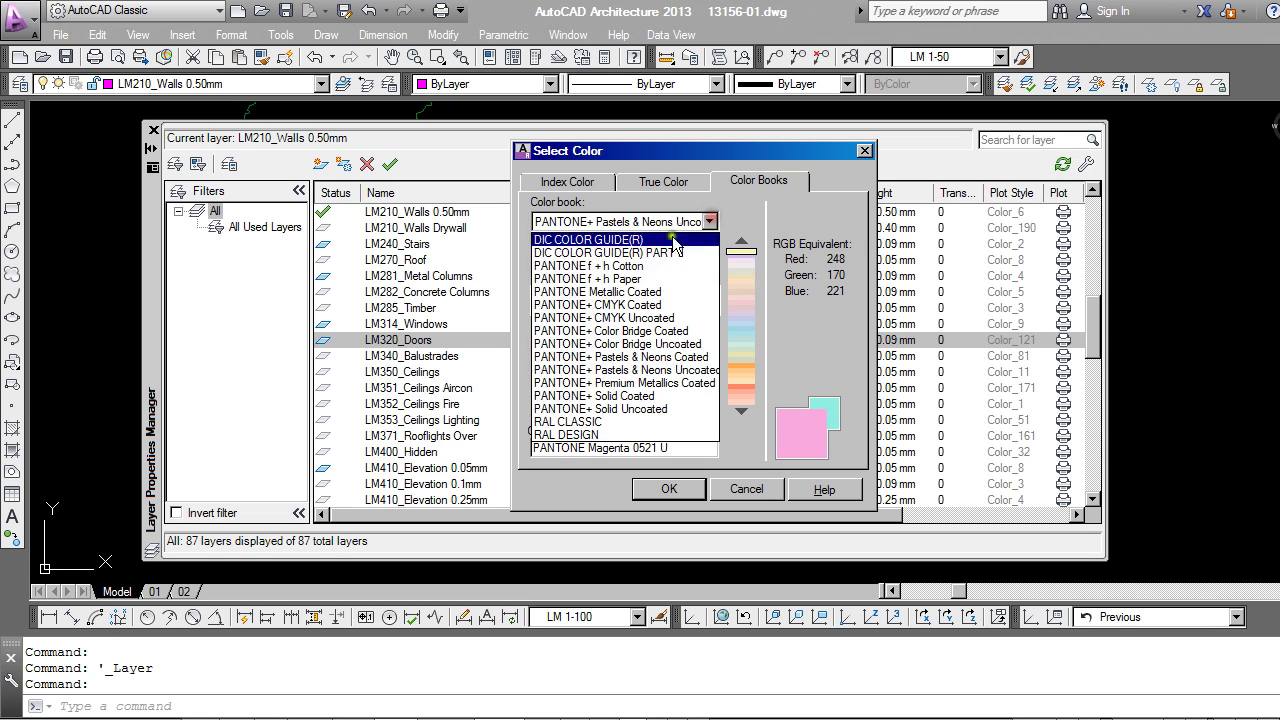
pyautogui.click(739, 219)
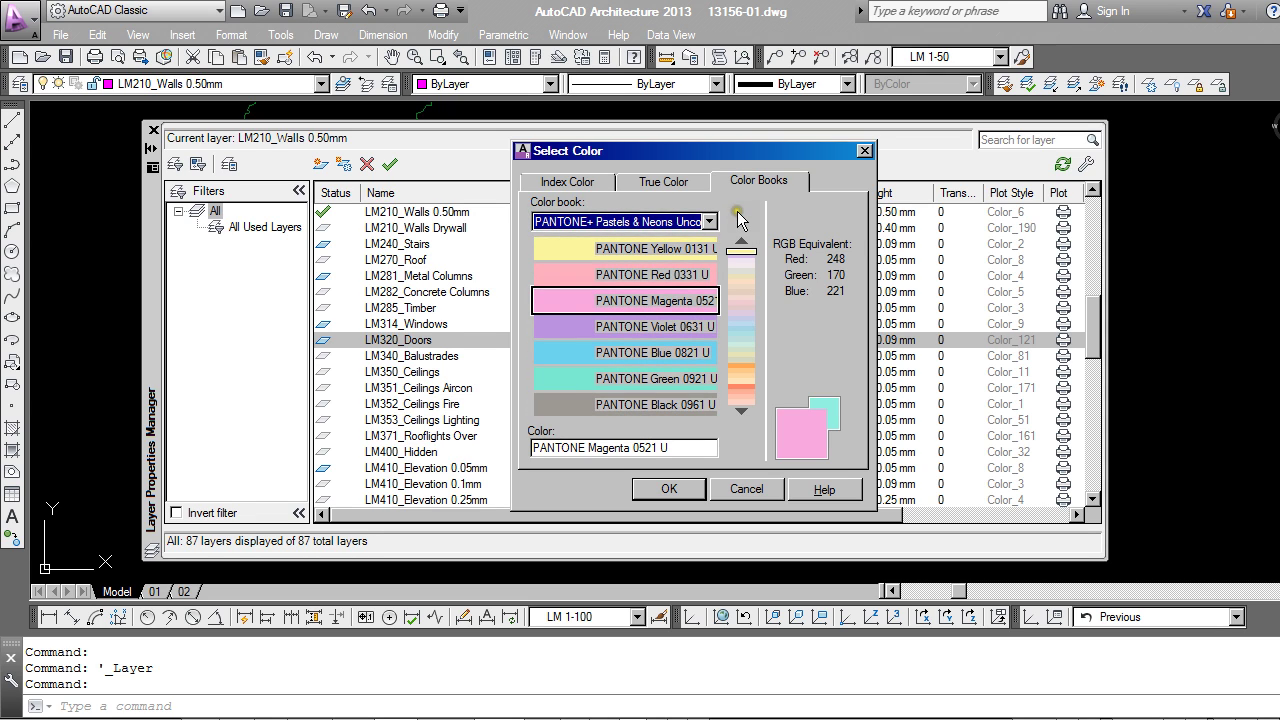
pyautogui.click(669, 489)
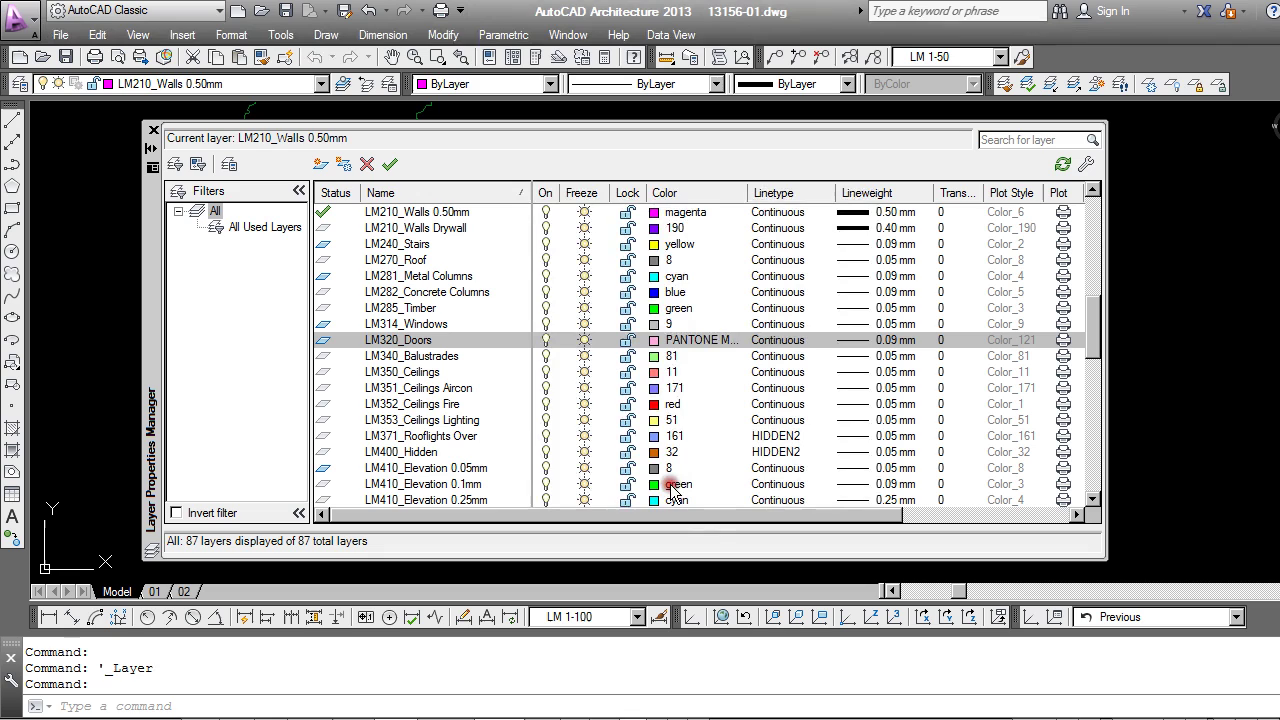
pyautogui.moveTo(752, 193); pyautogui.dragTo(852, 193)
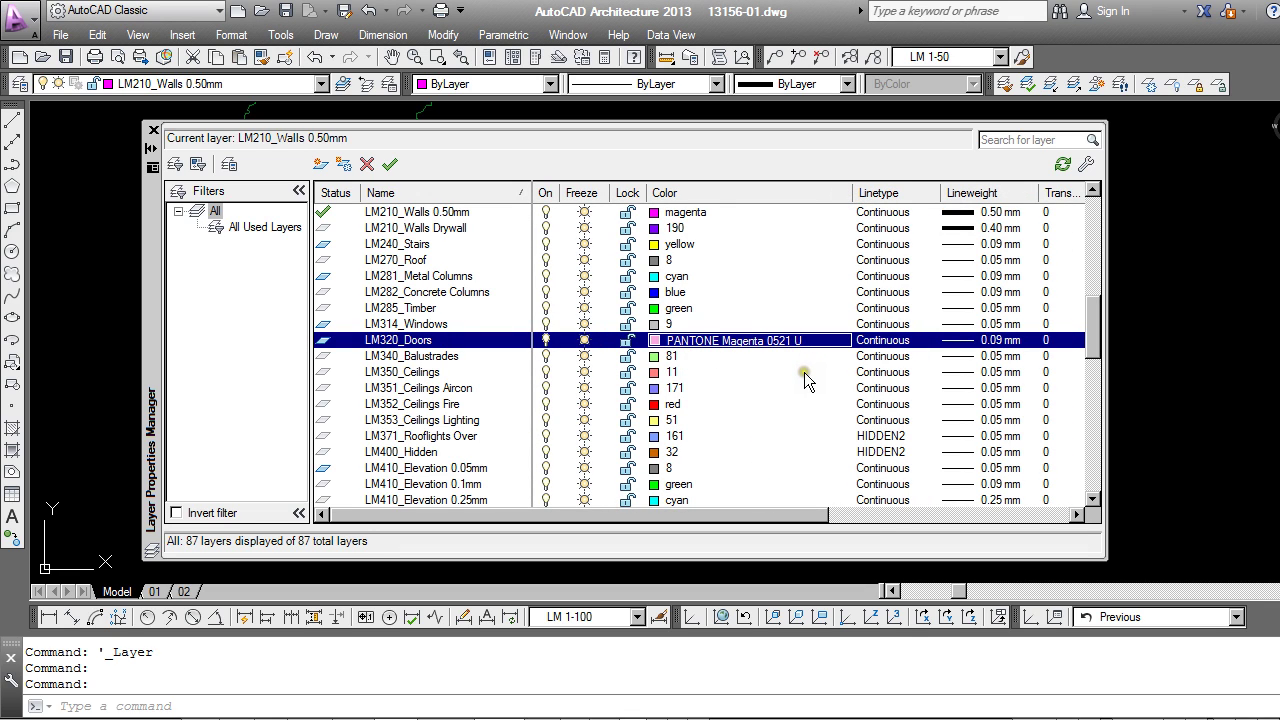
# - Change LM320_Doors to index colour 161 and close the layer properties
pyautogui.click(659, 342)
pyautogui.click(578, 181)
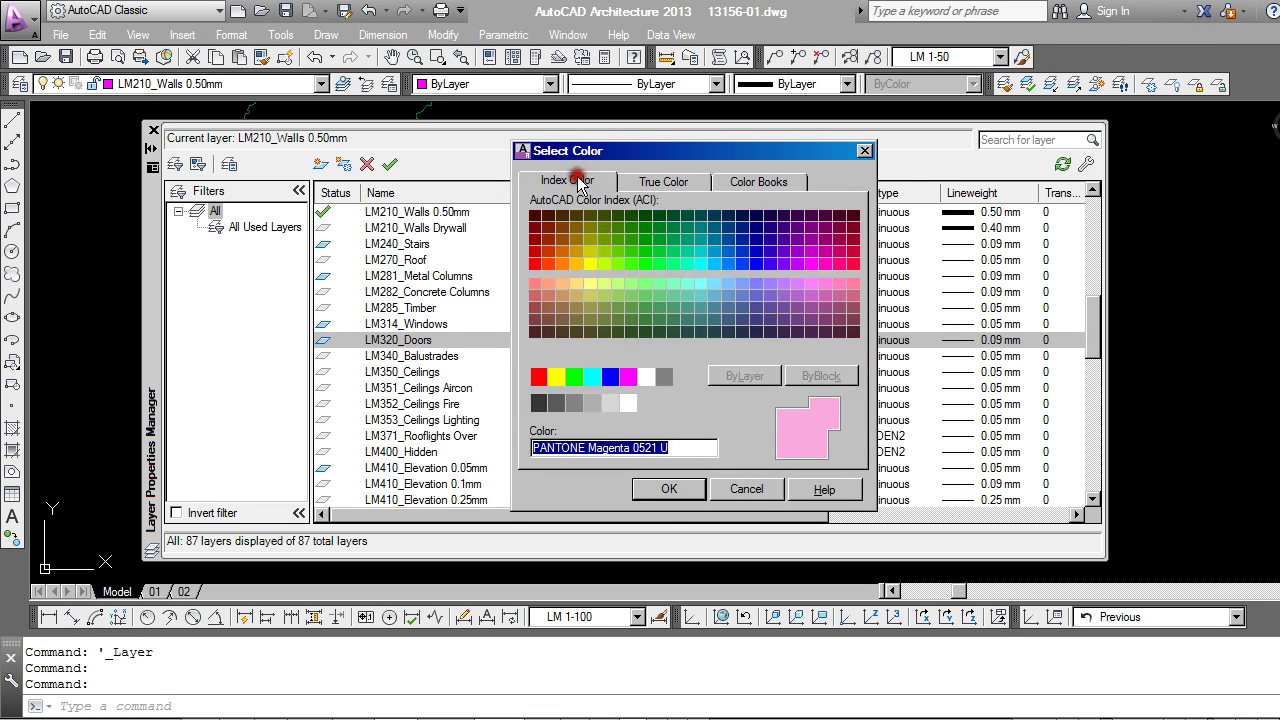
pyautogui.click(728, 284)
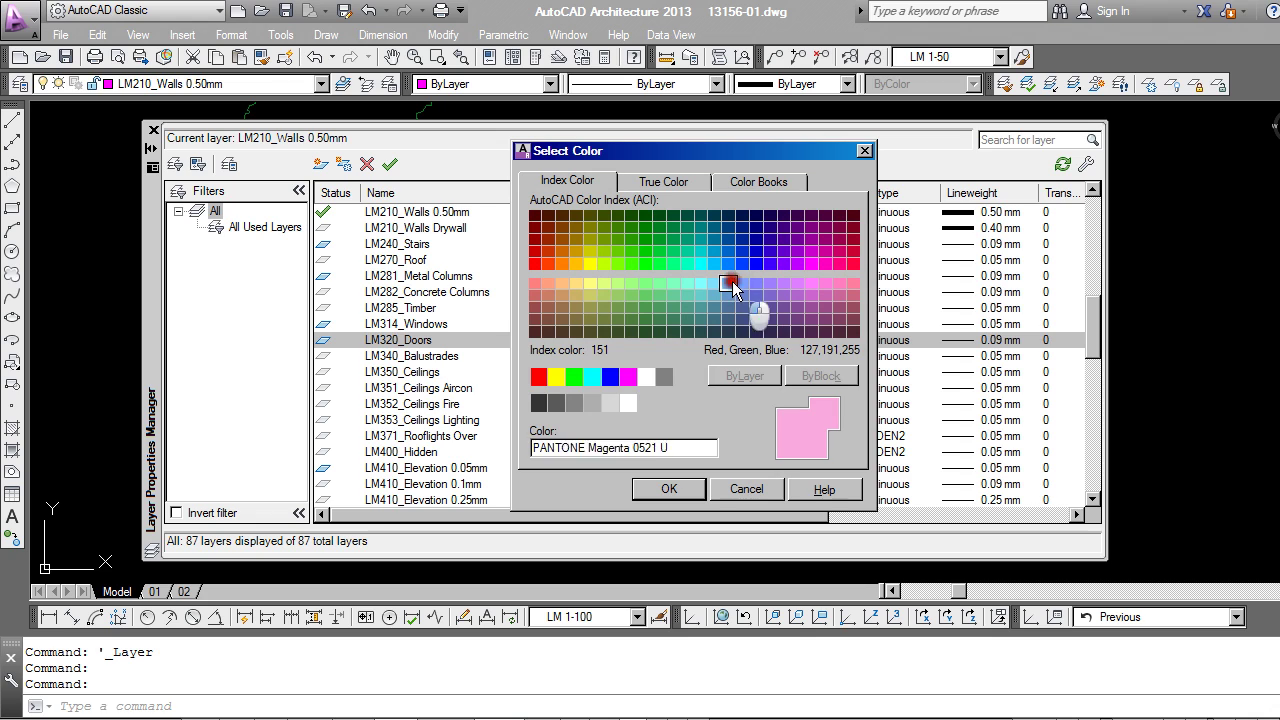
pyautogui.click(740, 286)
pyautogui.click(669, 489)
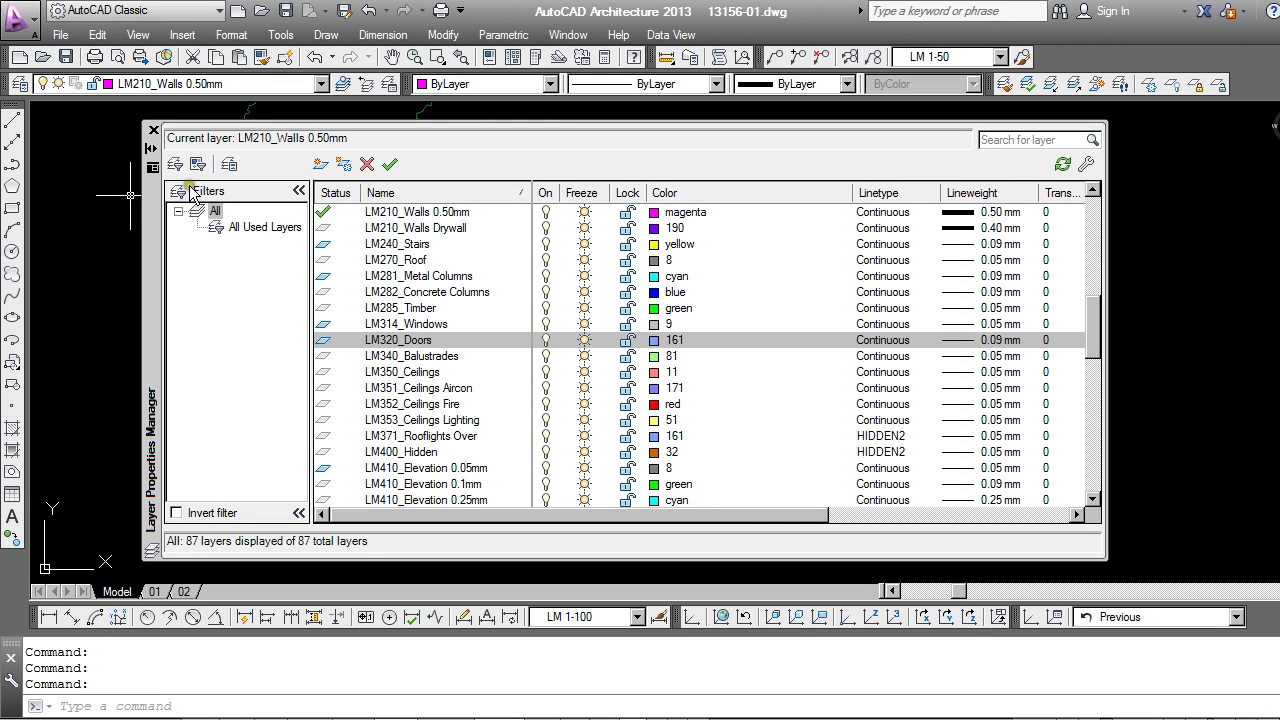
pyautogui.click(153, 130)
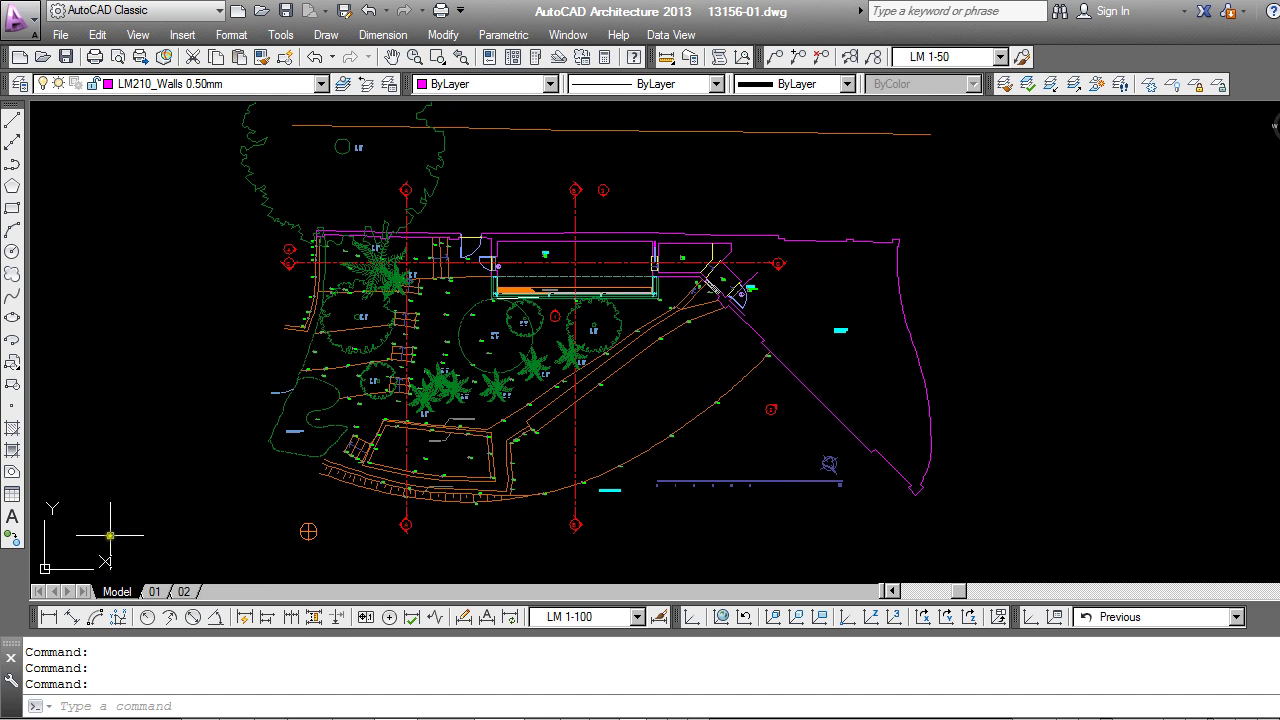
pyautogui.click(155, 591)
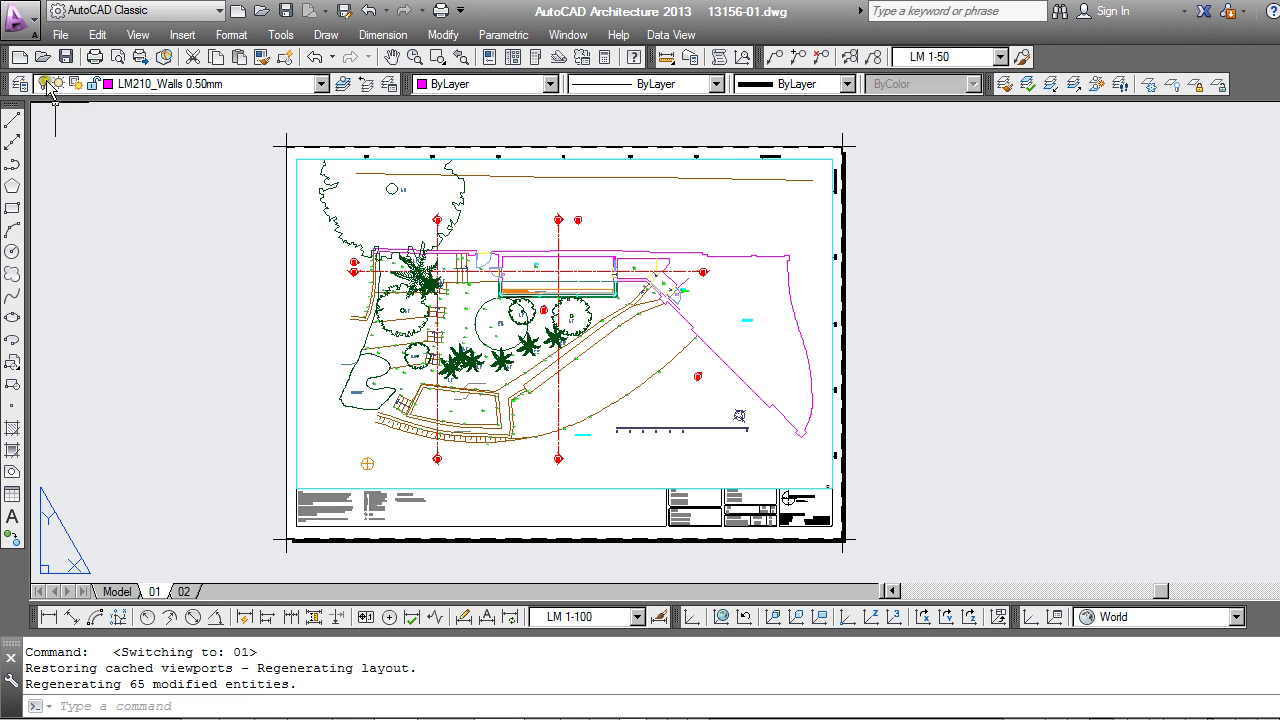
pyautogui.click(60, 37)
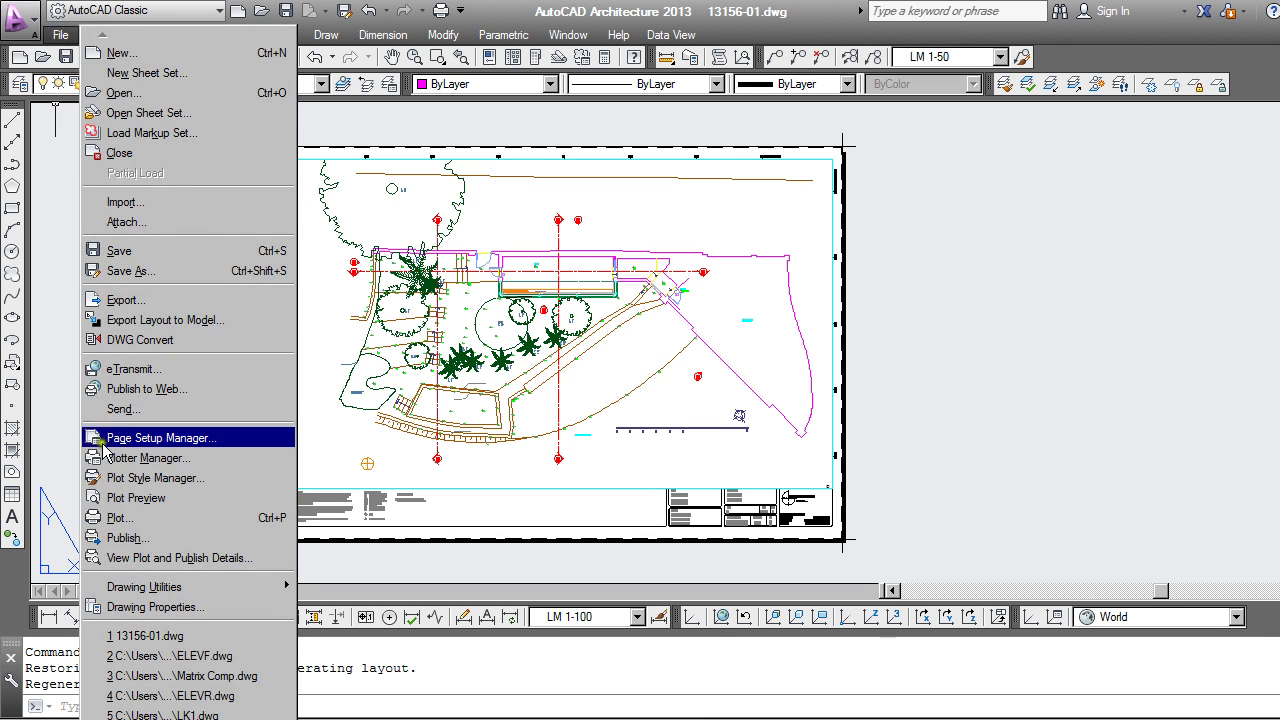
pyautogui.click(137, 499)
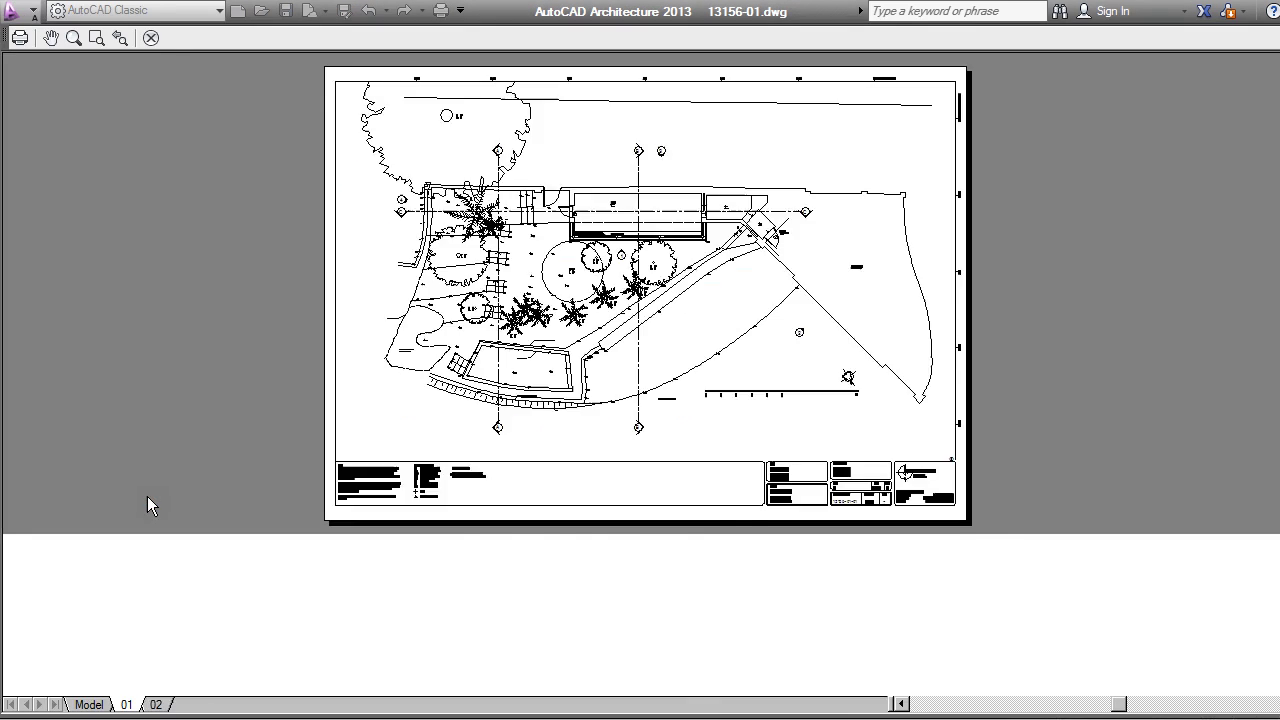
pyautogui.scroll(4, 626, 364)
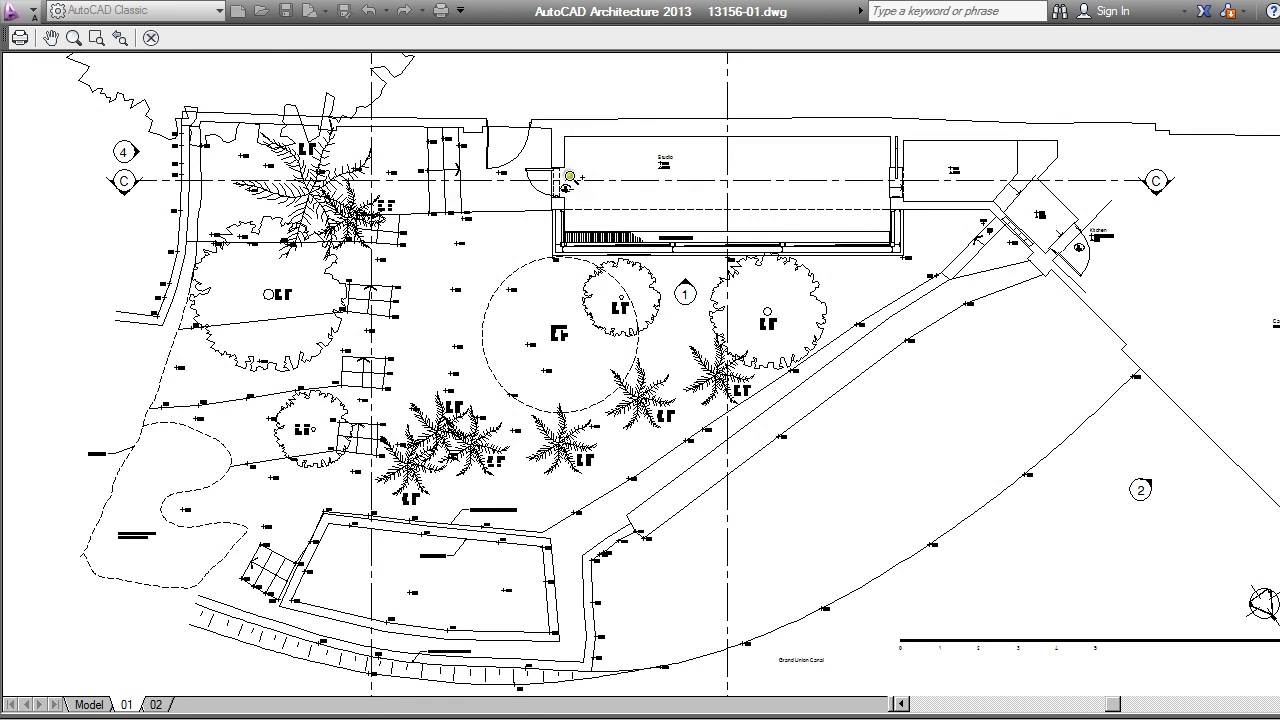
pyautogui.scroll(3, 569, 176)
pyautogui.scroll(3, 566, 180)
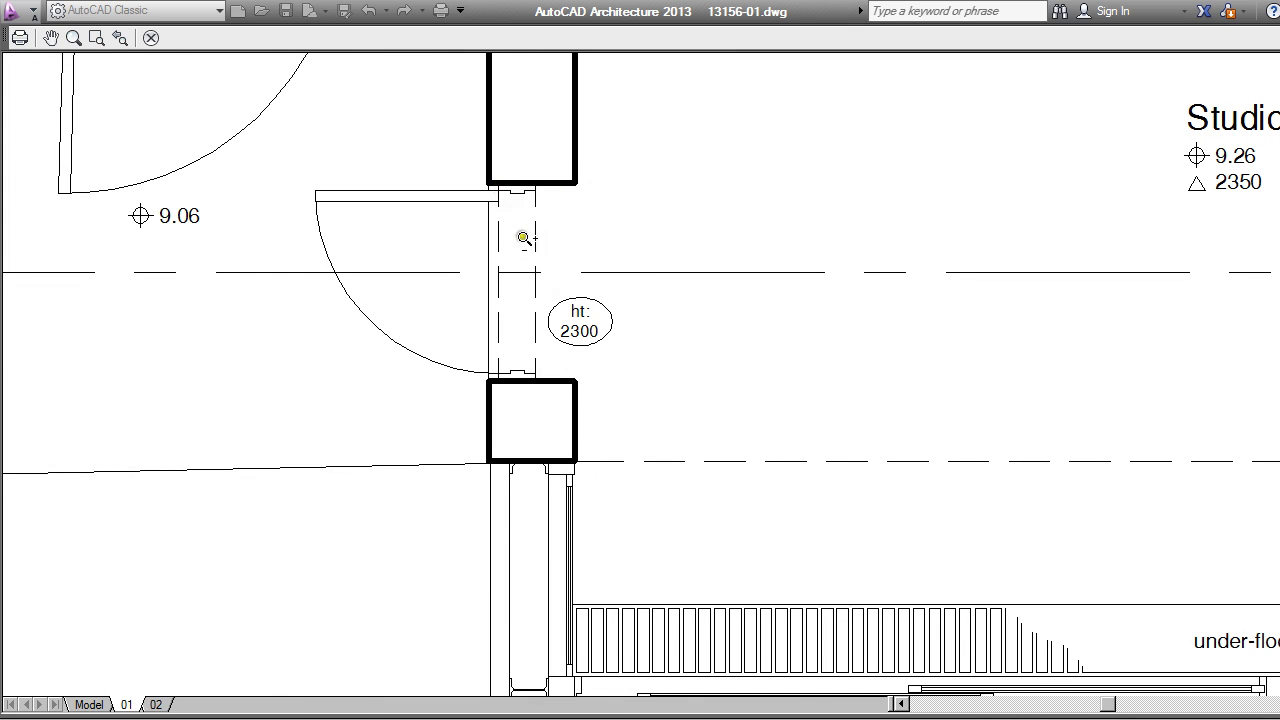
pyautogui.scroll(-5, 637, 266)
pyautogui.scroll(5, 667, 367)
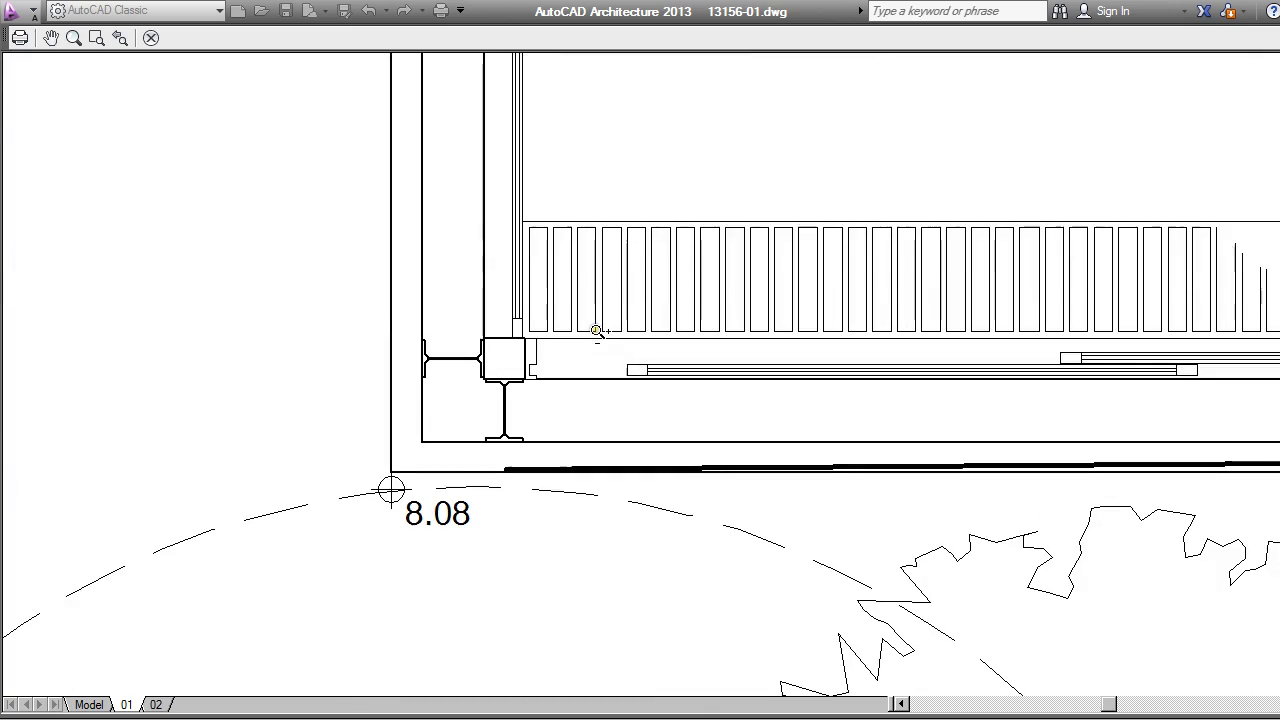
pyautogui.scroll(-5, 597, 329)
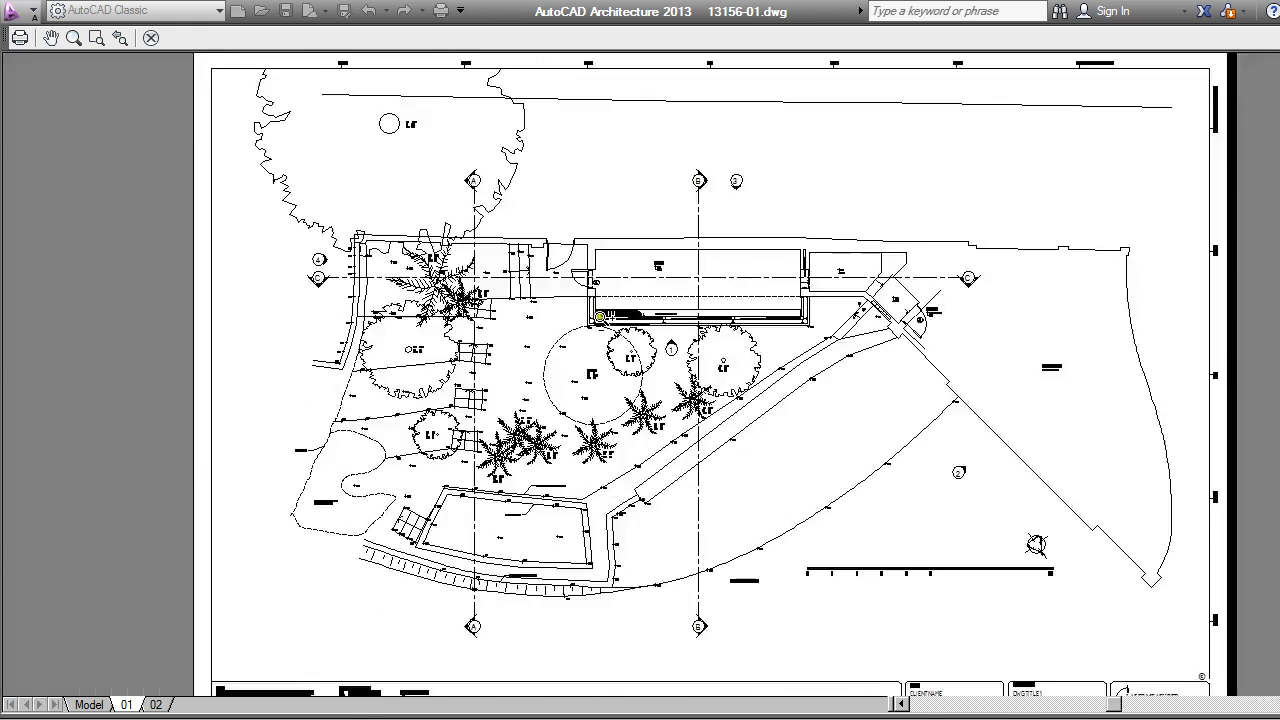
pyautogui.scroll(5, 605, 558)
pyautogui.scroll(-5, 583, 477)
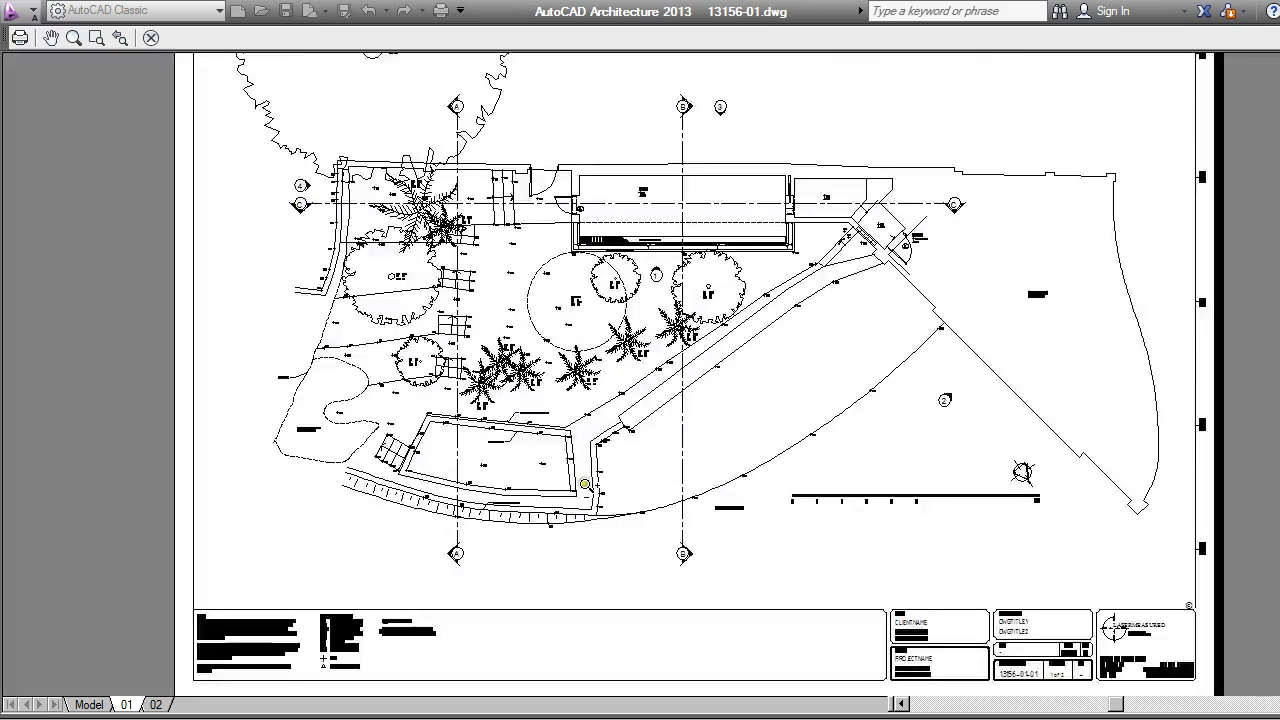
pyautogui.press('Escape')
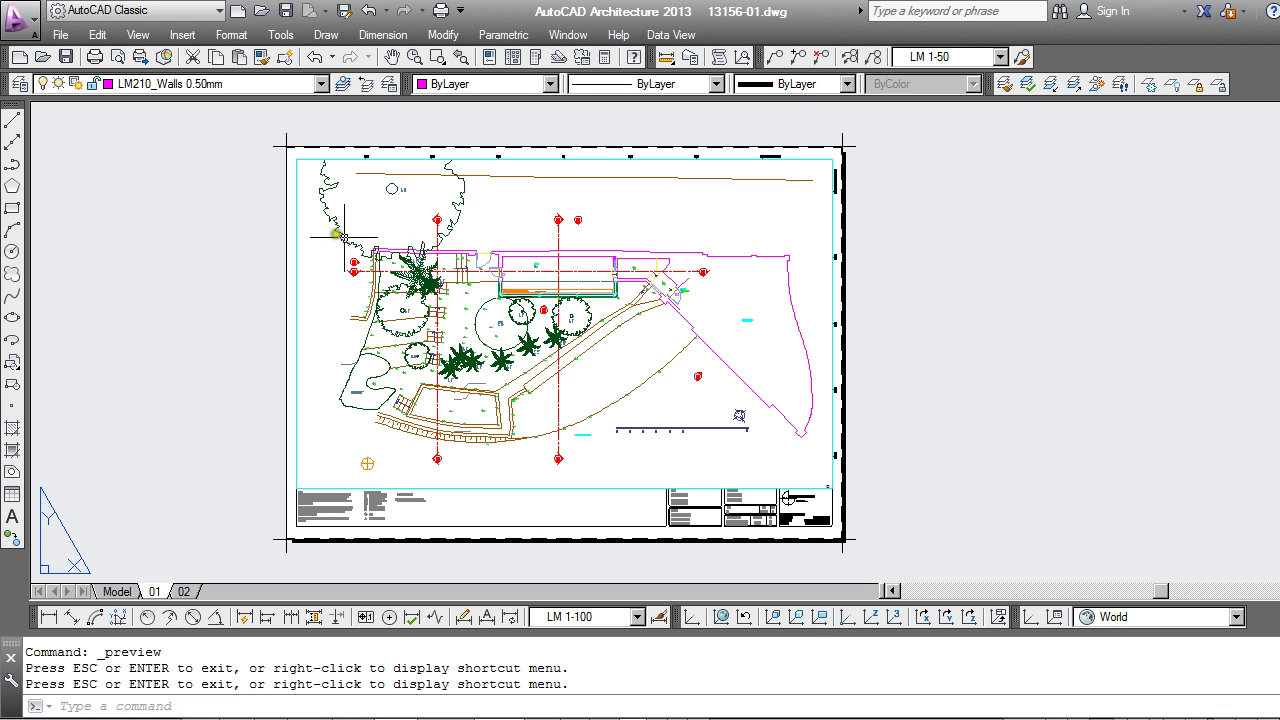
# - Change LM904_Vegetation from index colour 106 to green true colour 0,138,34 by raising luminance
pyautogui.click(18, 83)
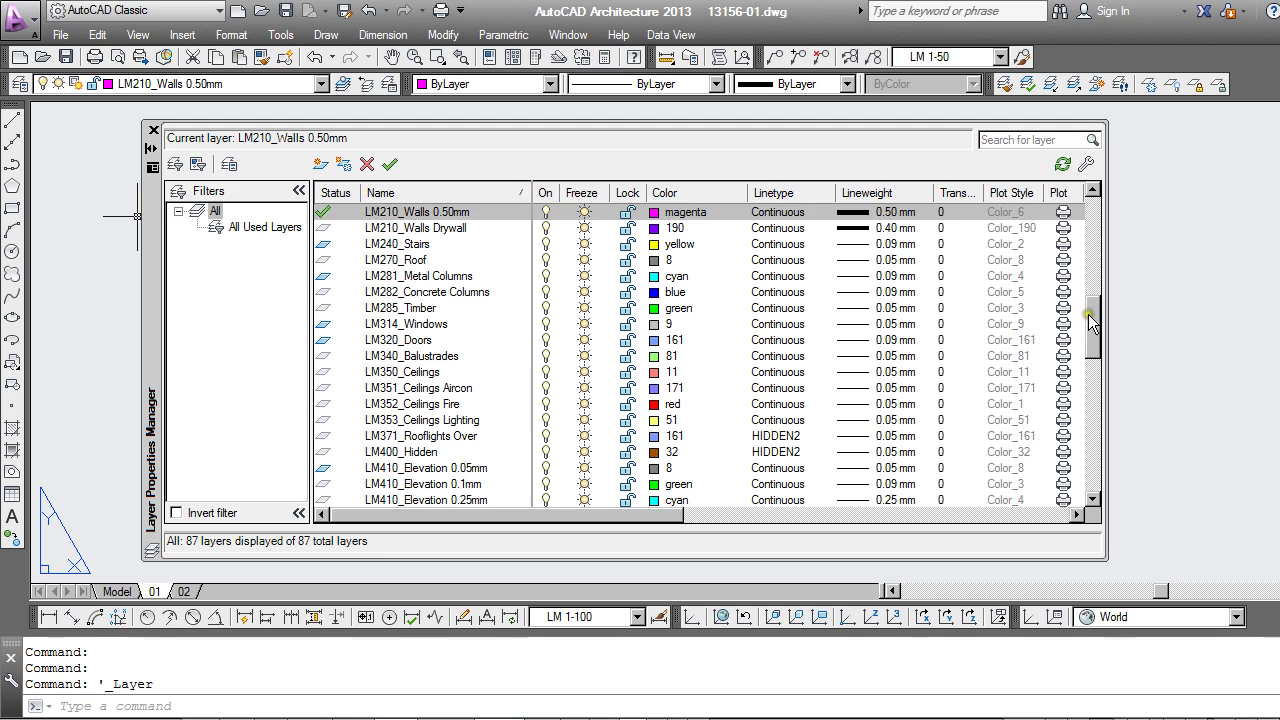
pyautogui.moveTo(1084, 318); pyautogui.dragTo(1086, 410)
pyautogui.click(421, 421)
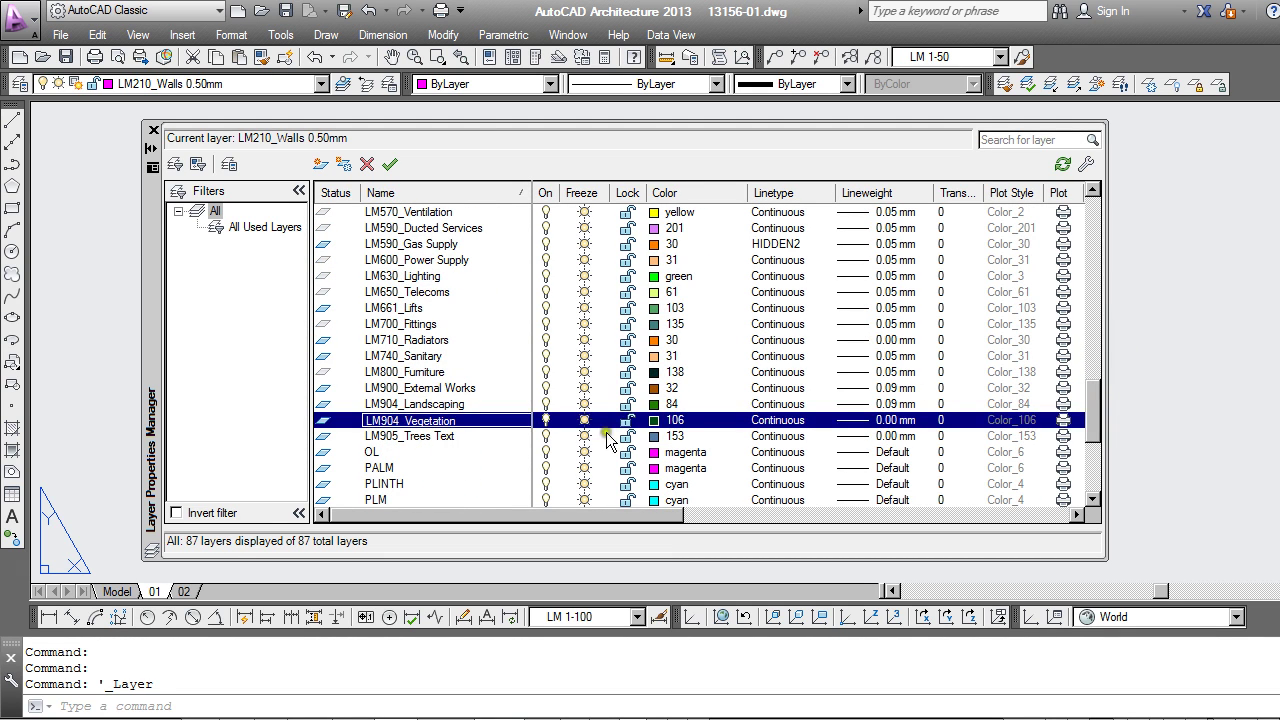
pyautogui.click(656, 421)
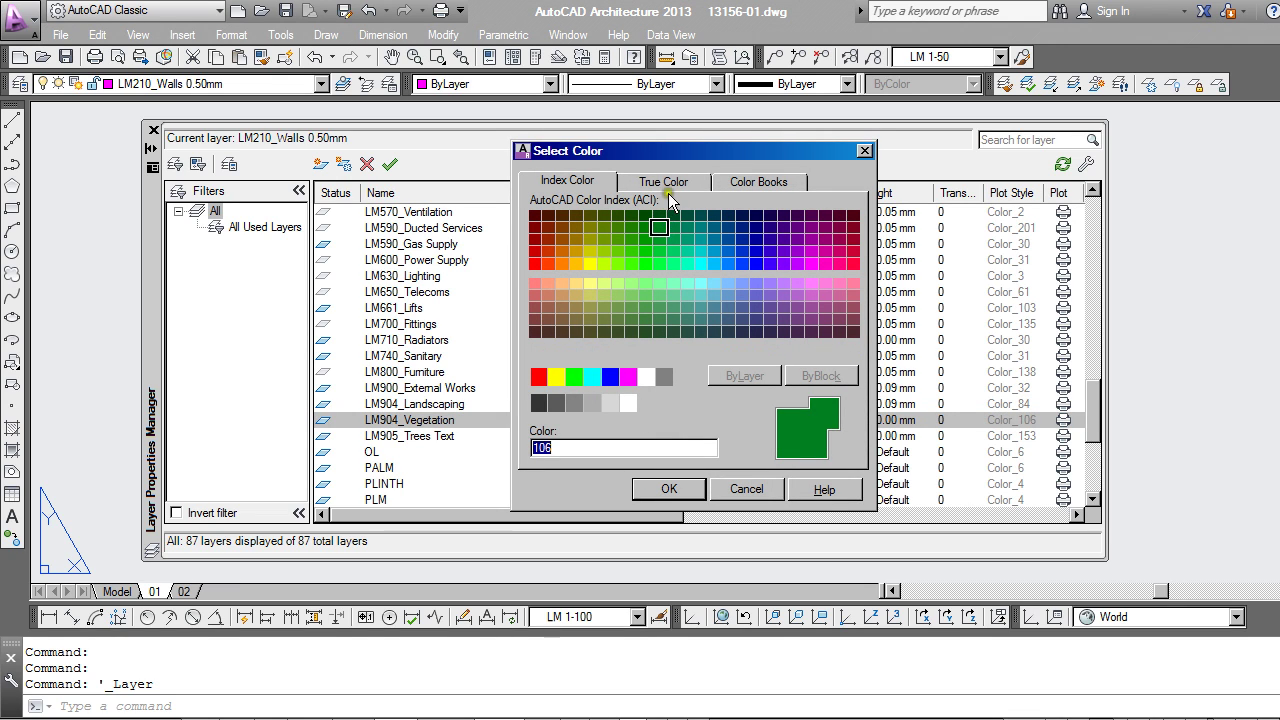
pyautogui.click(664, 183)
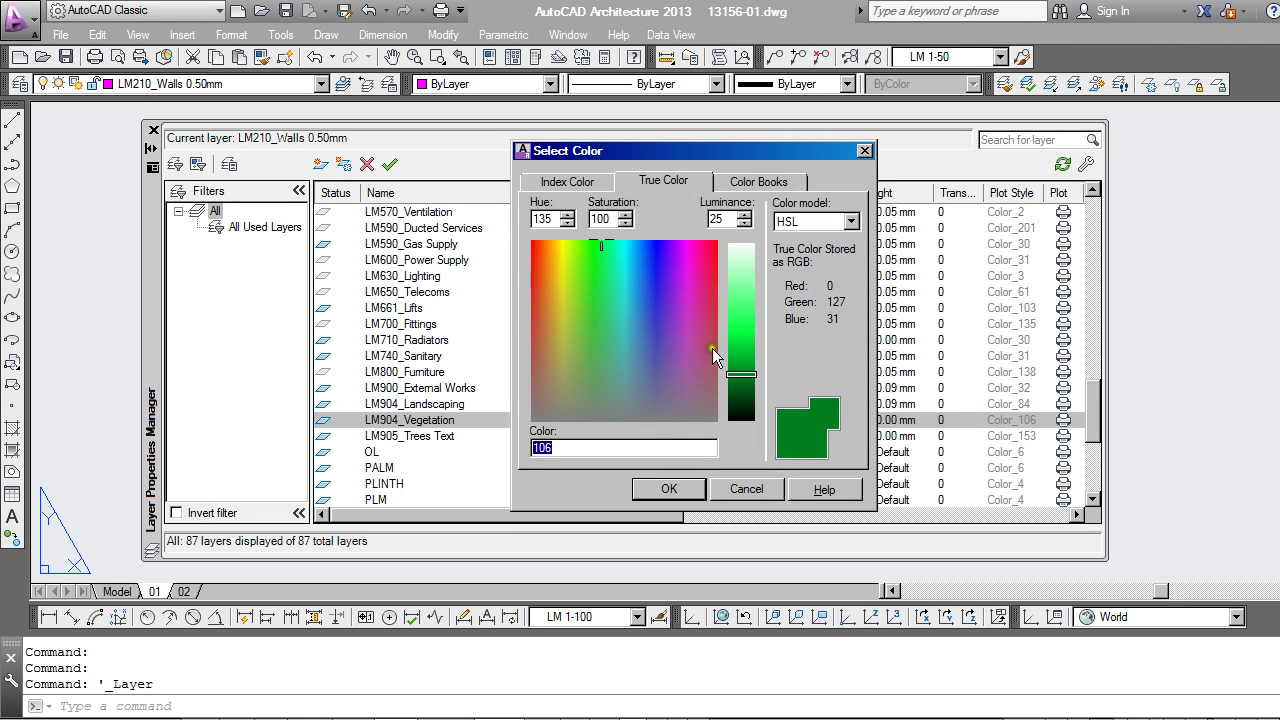
pyautogui.moveTo(740, 375)
pyautogui.mouseDown()
pyautogui.moveTo(734, 359)
pyautogui.moveTo(736, 396)
pyautogui.moveTo(735, 376)
pyautogui.mouseUp()
pyautogui.click(669, 489)
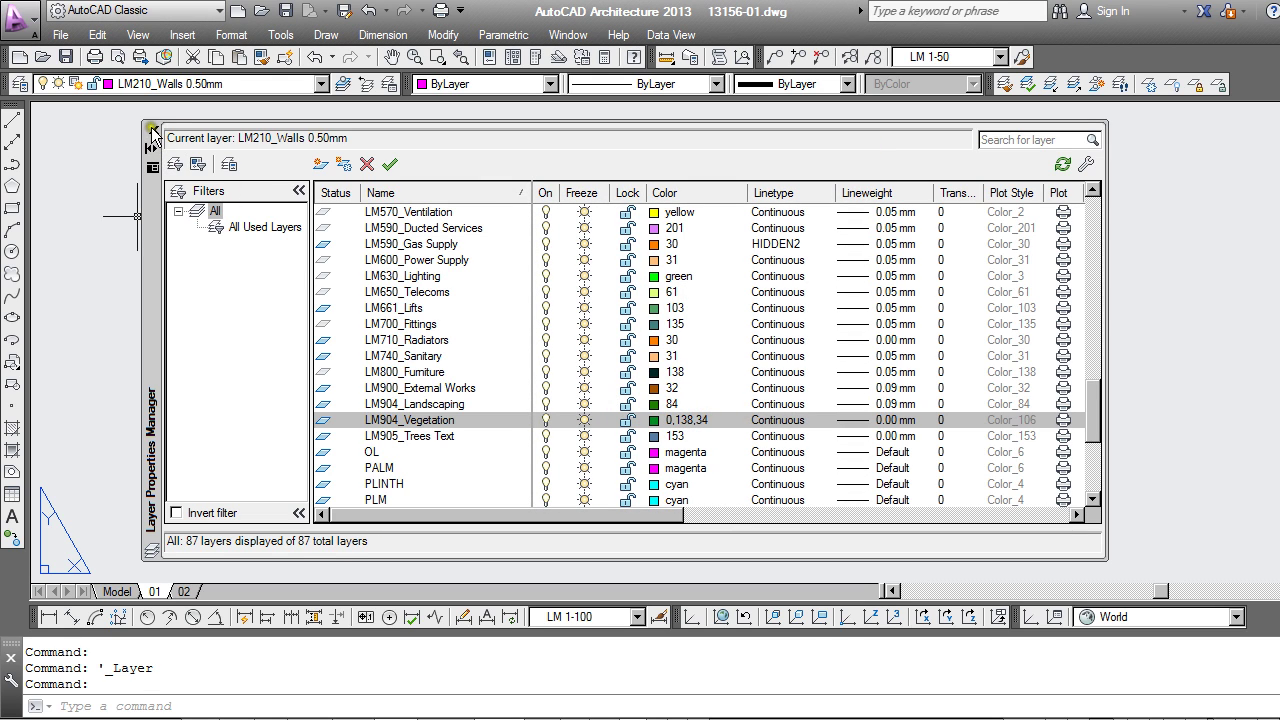
pyautogui.click(153, 131)
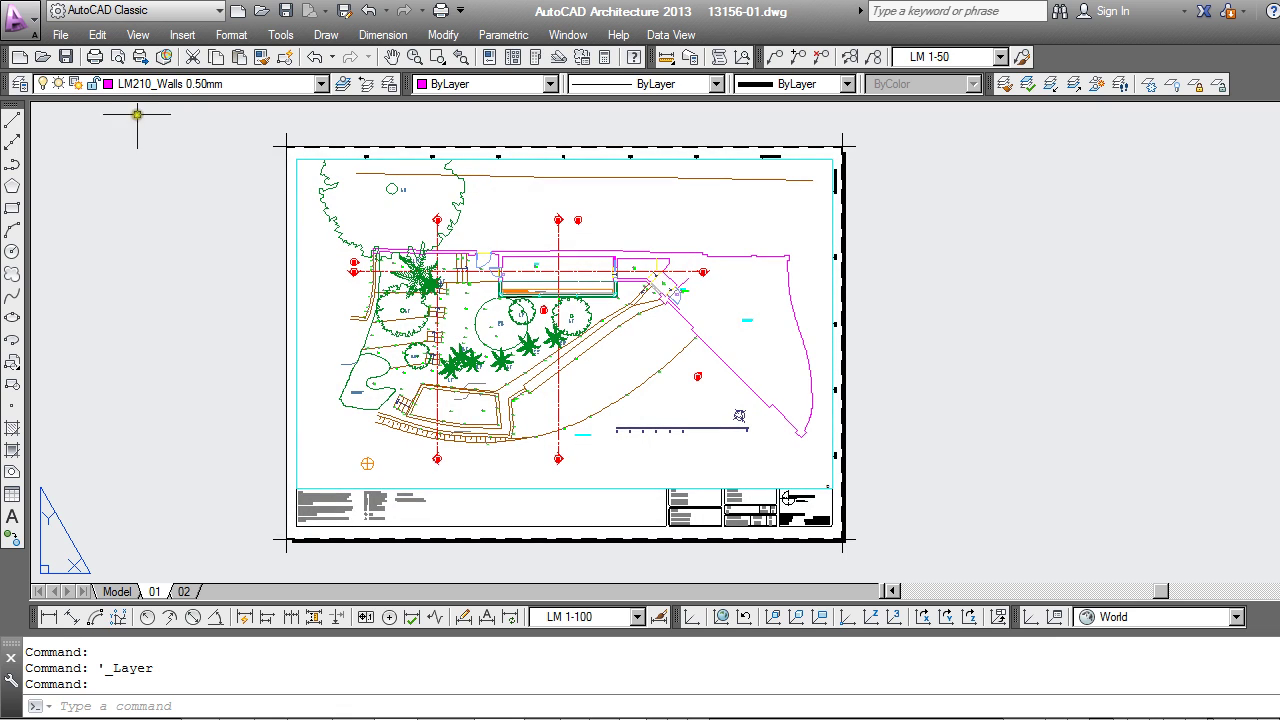
pyautogui.click(60, 34)
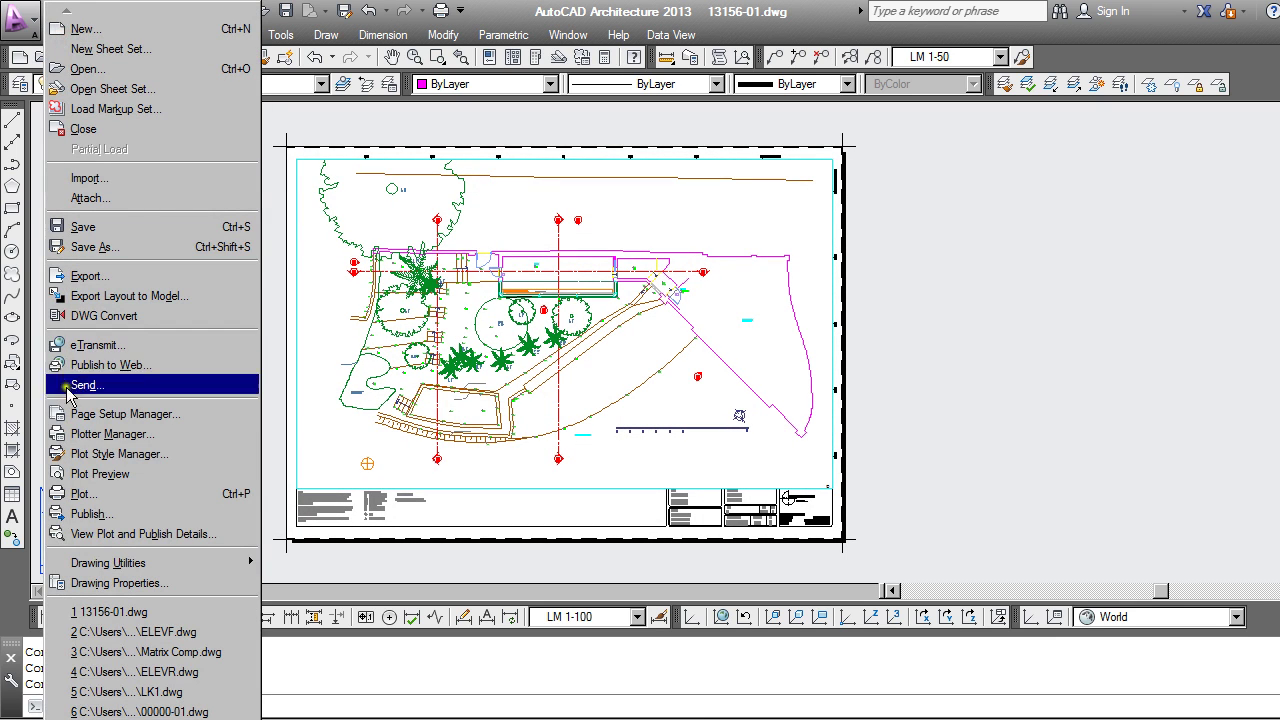
pyautogui.click(110, 474)
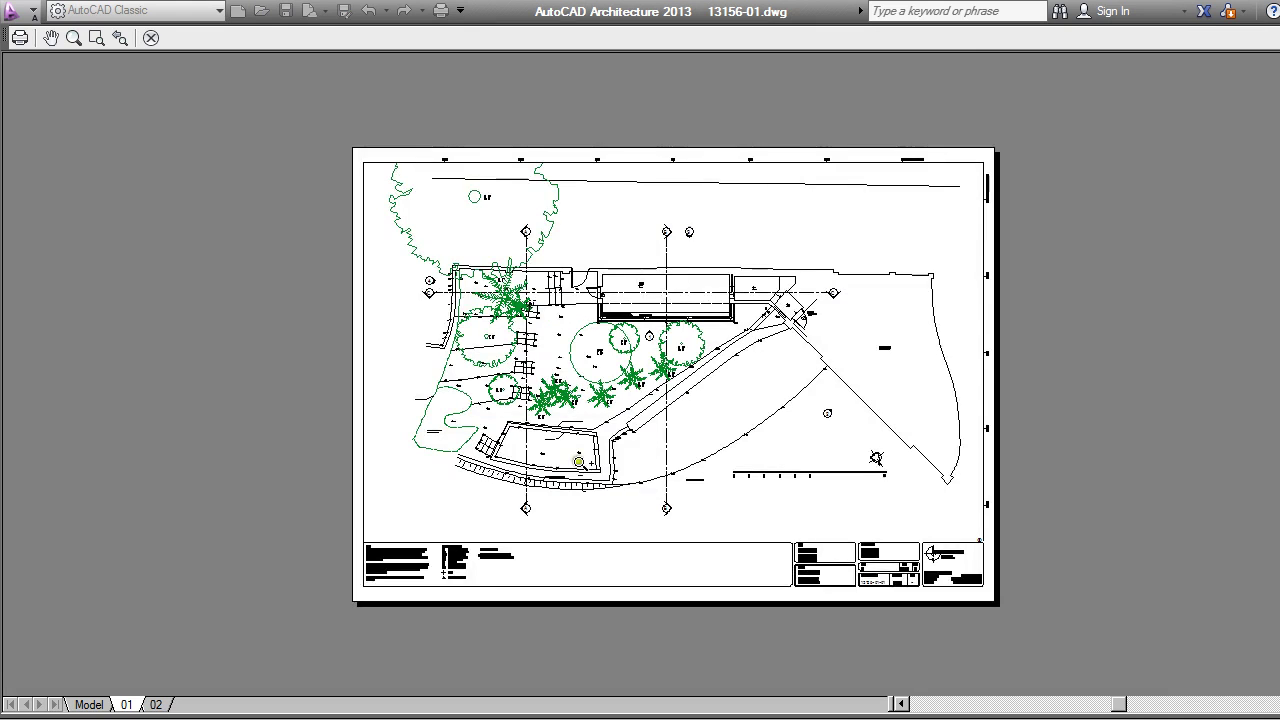
pyautogui.scroll(8, 672, 350)
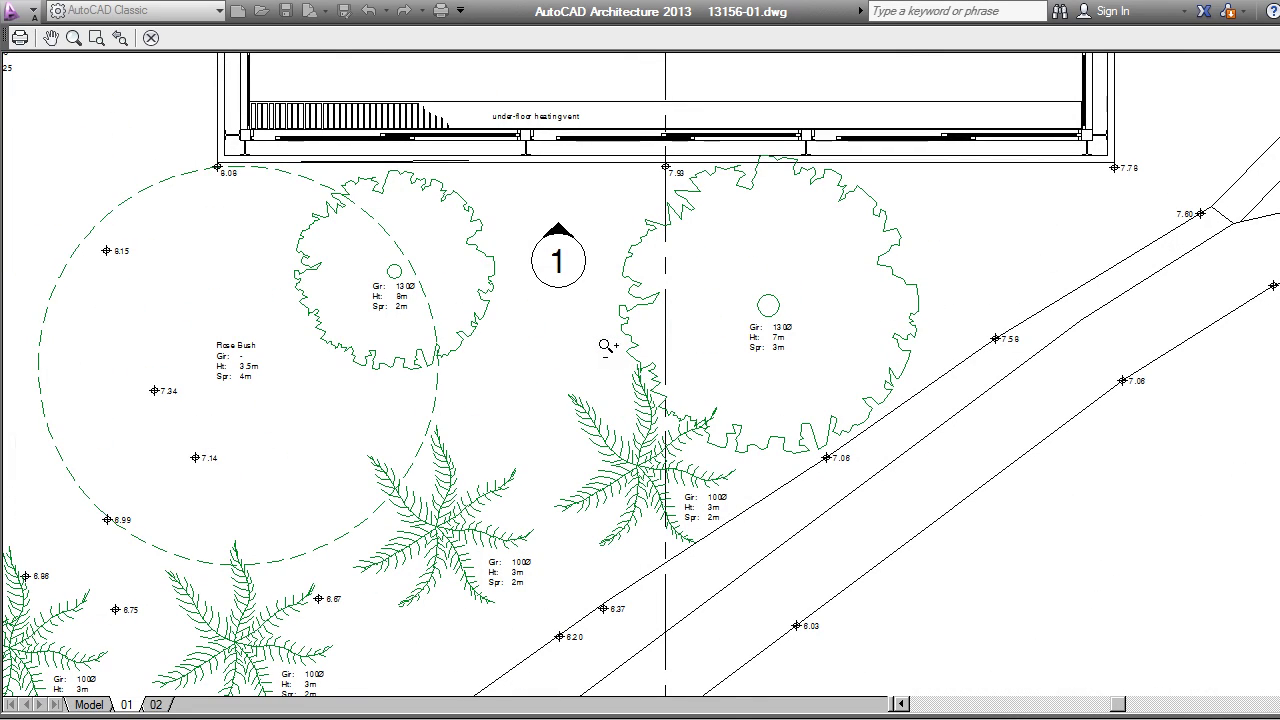
pyautogui.scroll(-8, 650, 324)
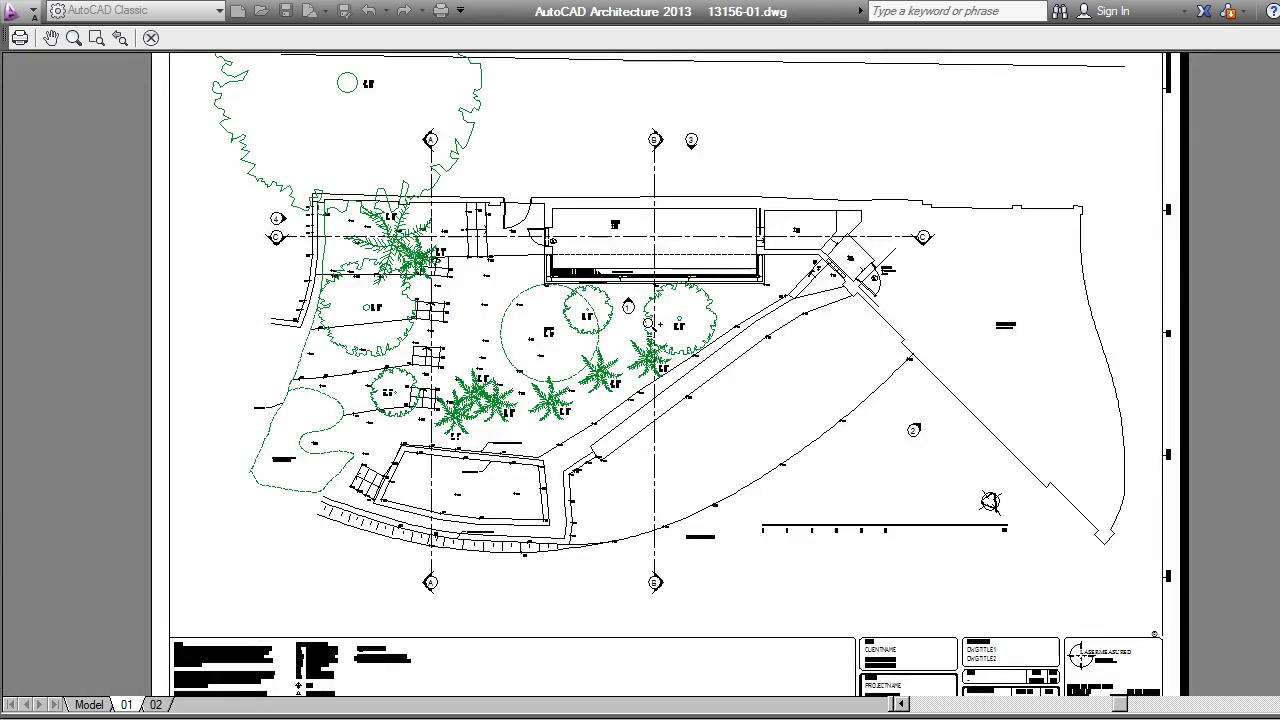
pyautogui.press('Escape')
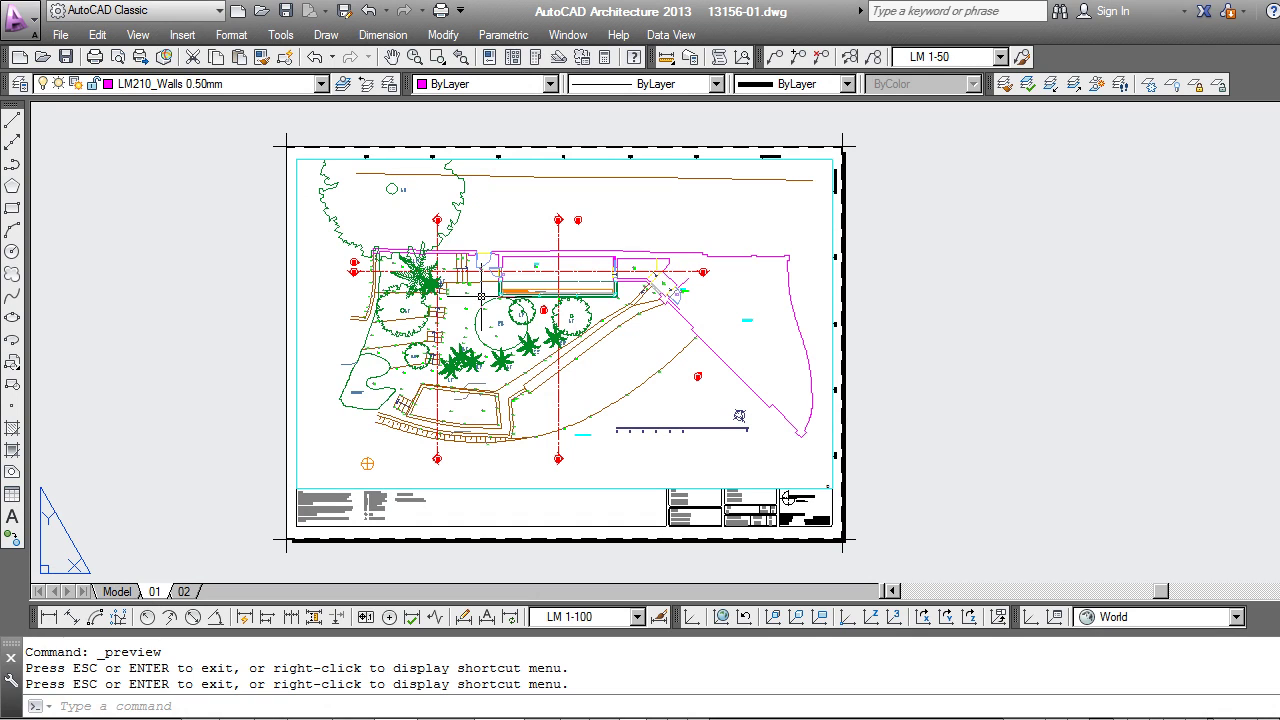
# - Open LM320_Doors' Select Color dialog, browse True Color and Color Books, then return to Index Color 161
pyautogui.click(19, 83)
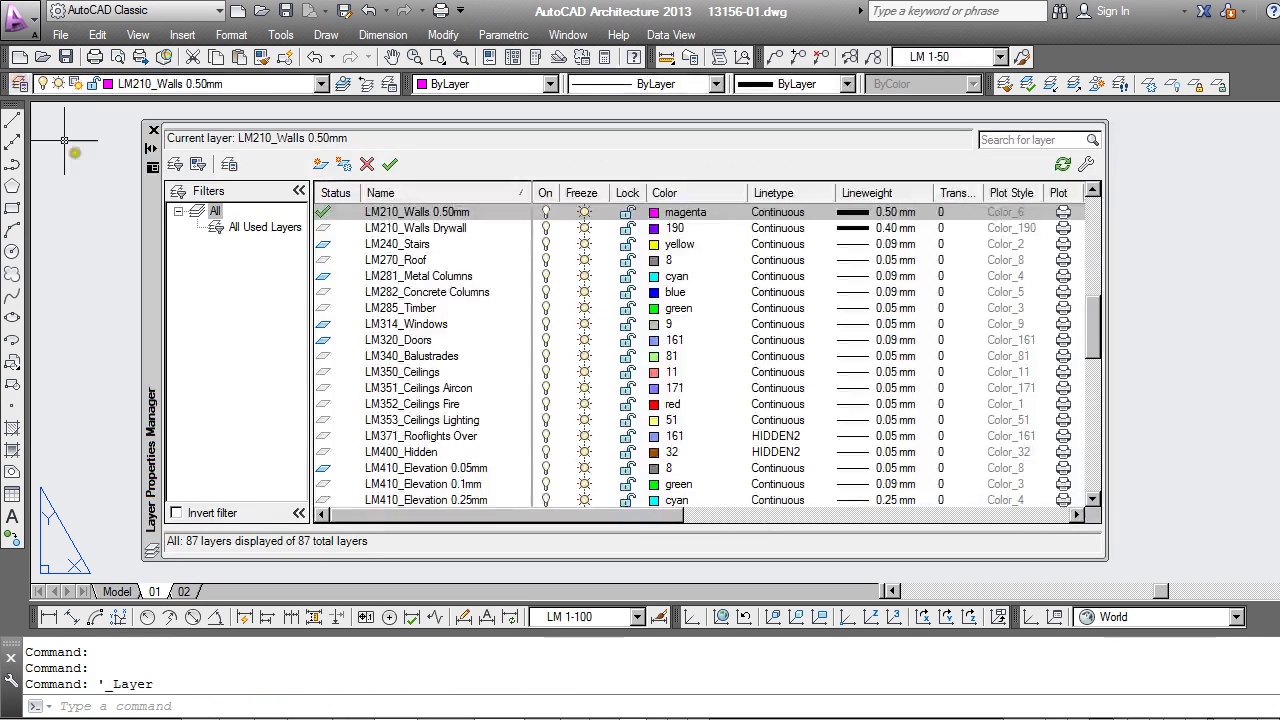
pyautogui.click(656, 340)
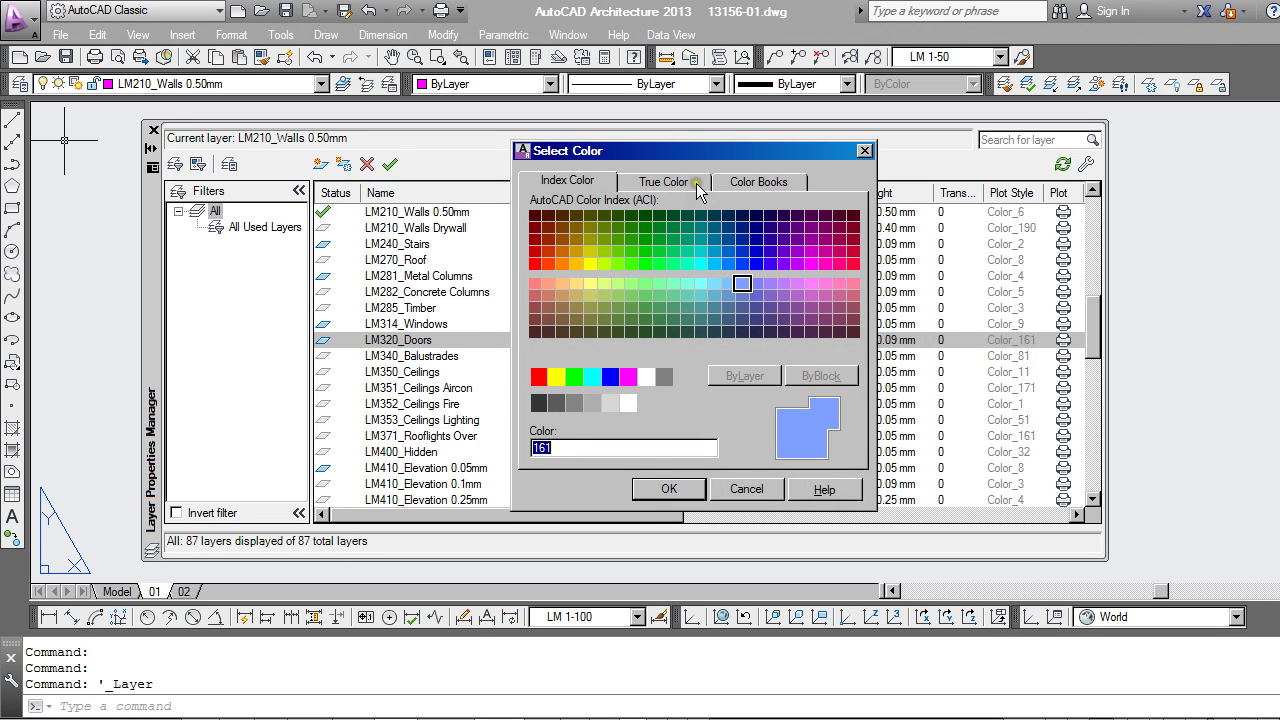
pyautogui.click(695, 183)
pyautogui.click(778, 182)
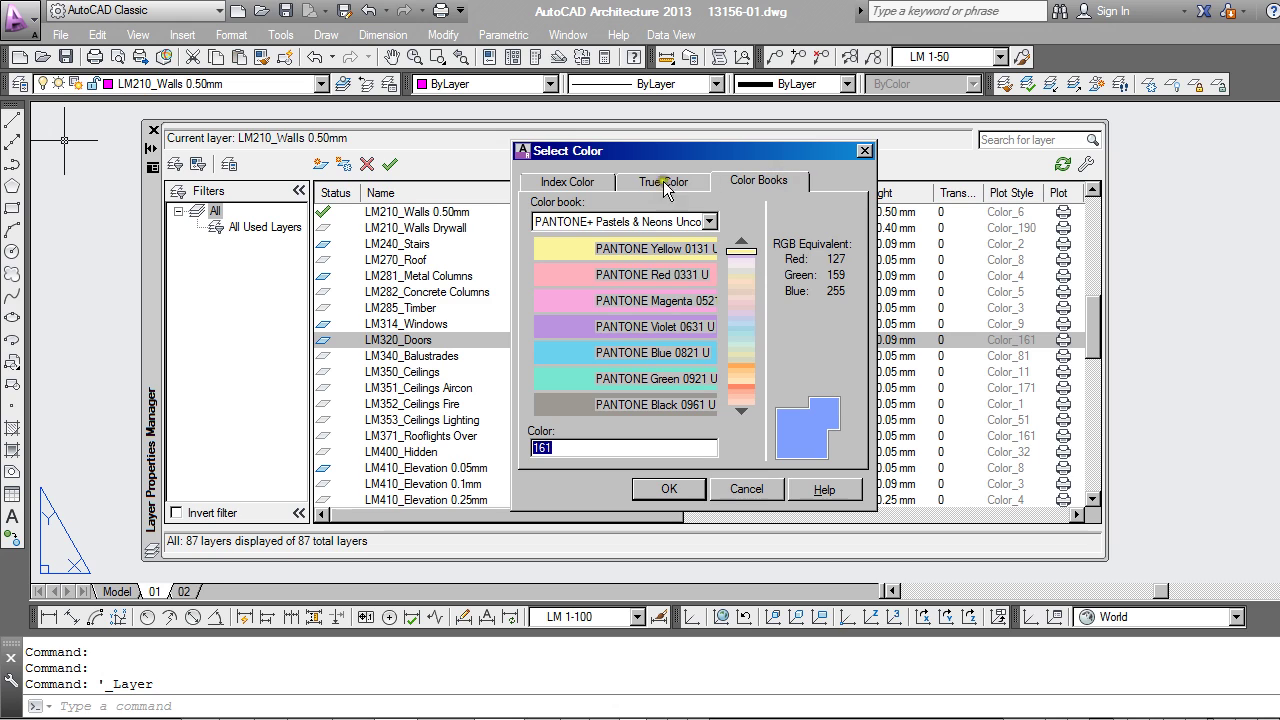
pyautogui.click(598, 183)
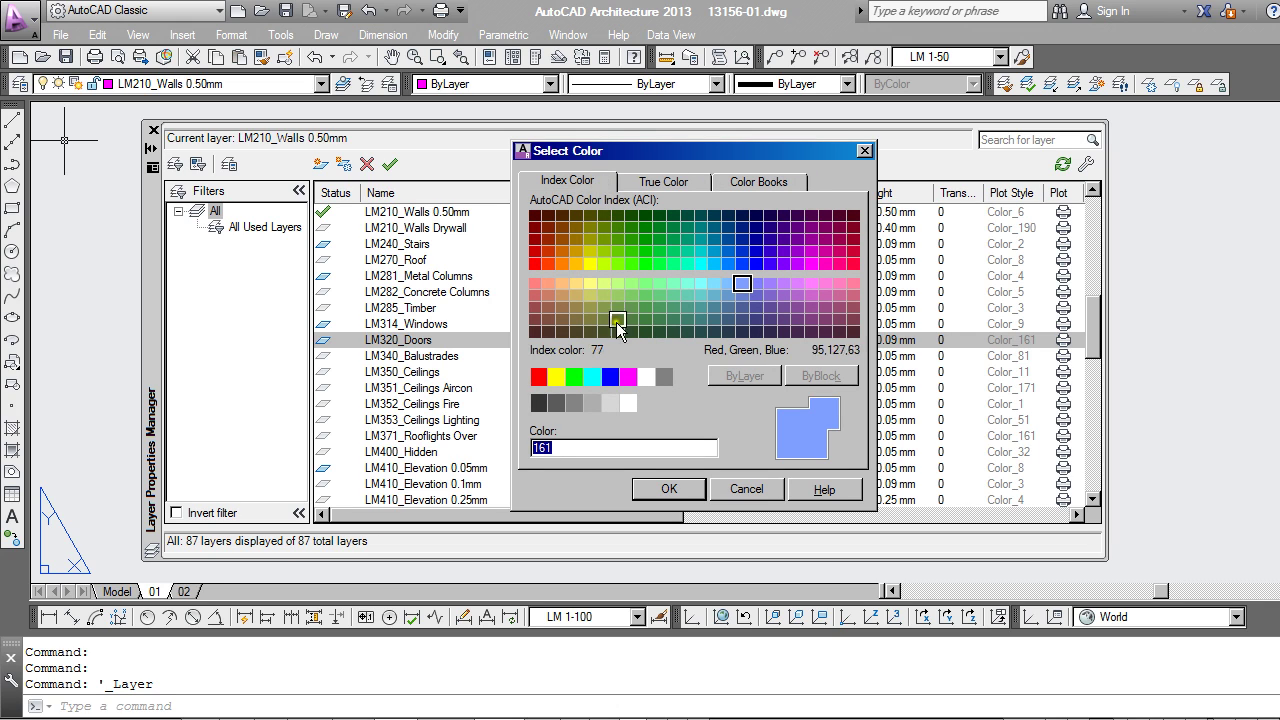